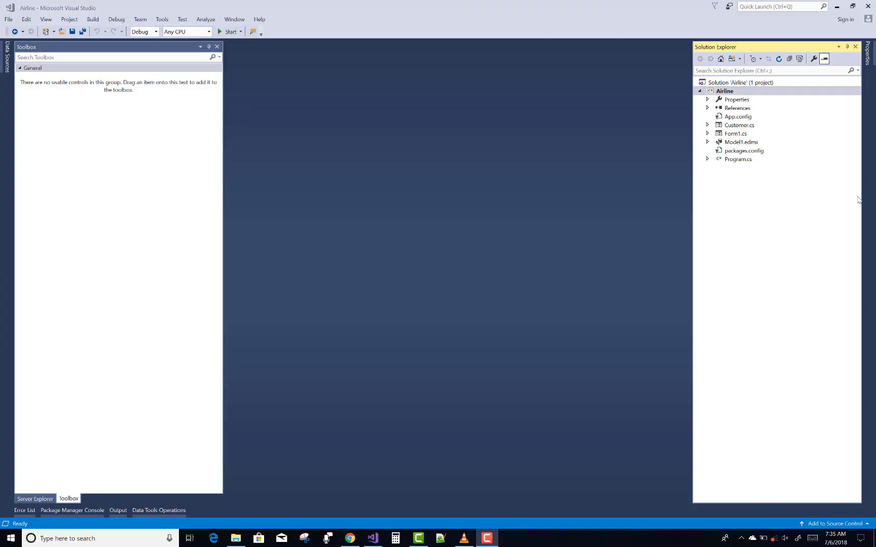
Step: Add a Windows Form named Search_Customer to the Airline project through Add > New Item
right_click(724, 93)
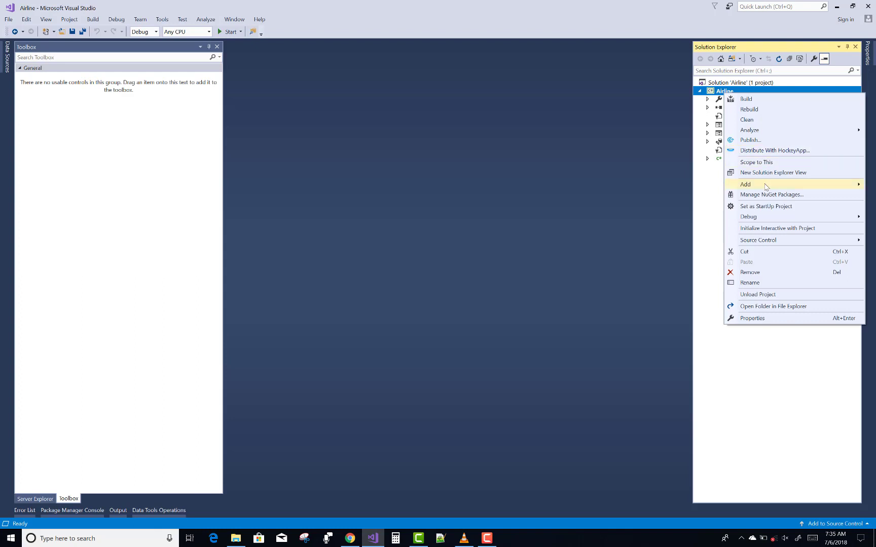
mouse_move(766, 184)
left_click(693, 191)
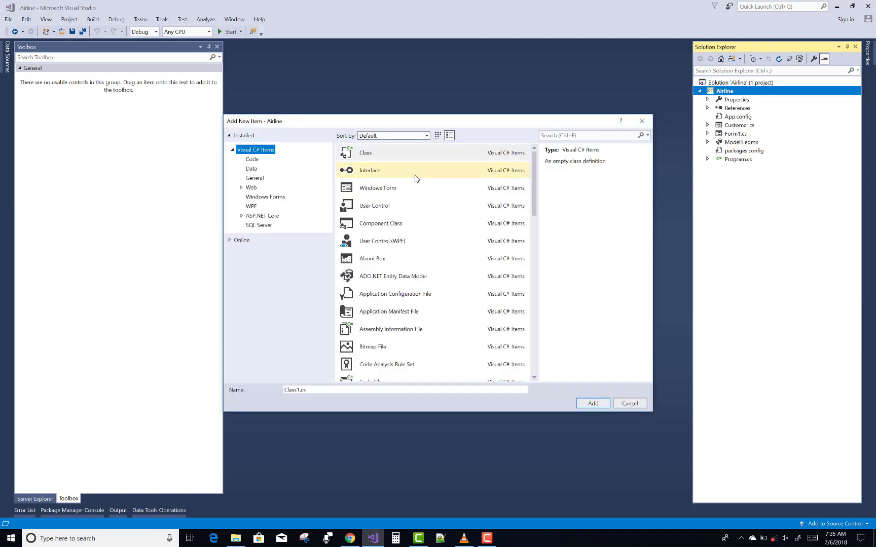
left_click(403, 191)
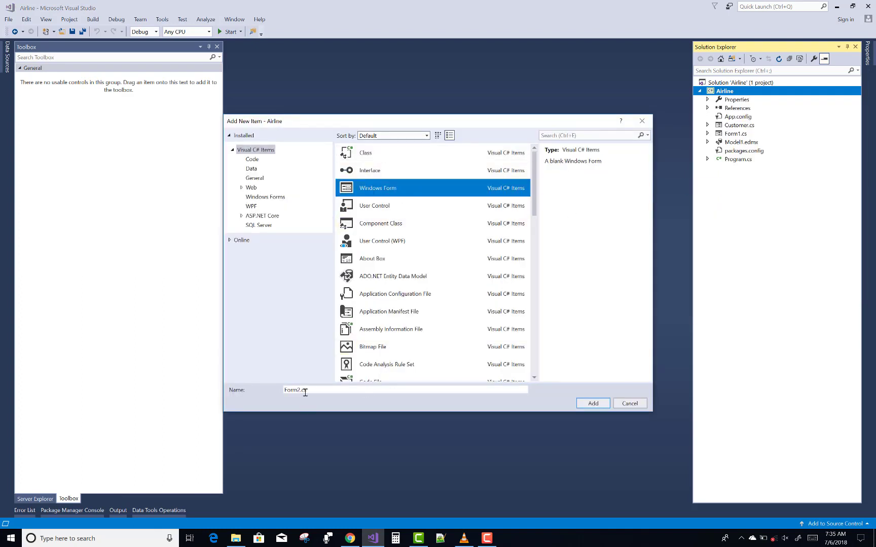
left_click(305, 391)
type("Search")
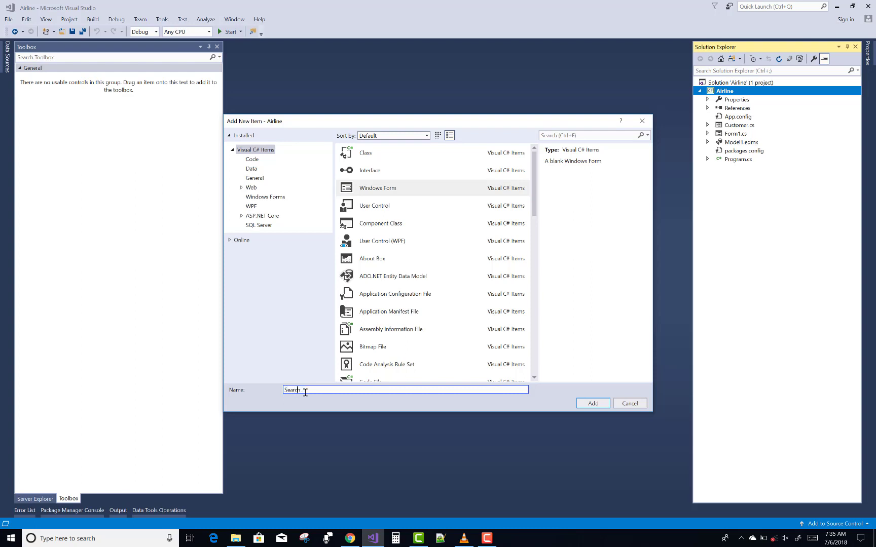
type("omer")
key("Return")
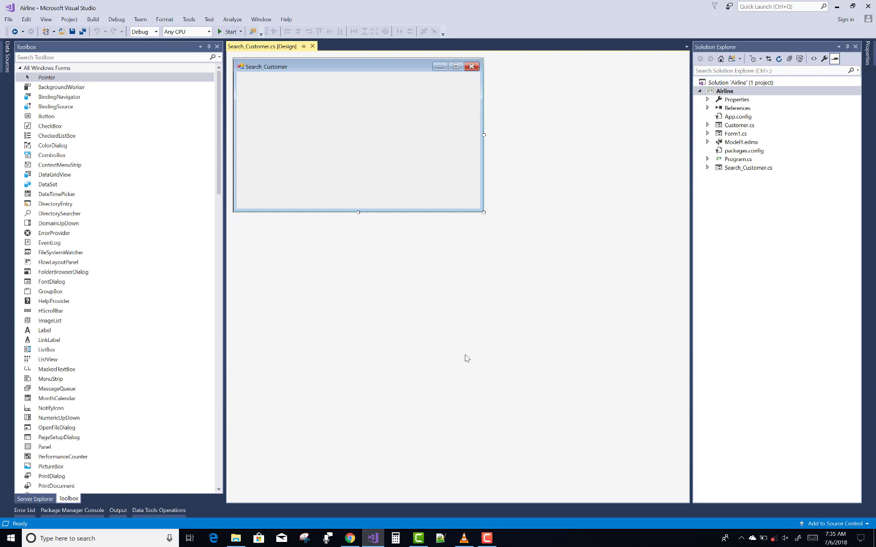
Step: Enlarge the Search_Customer form and place a wide text box across its top
left_click_drag(484, 212, 649, 359)
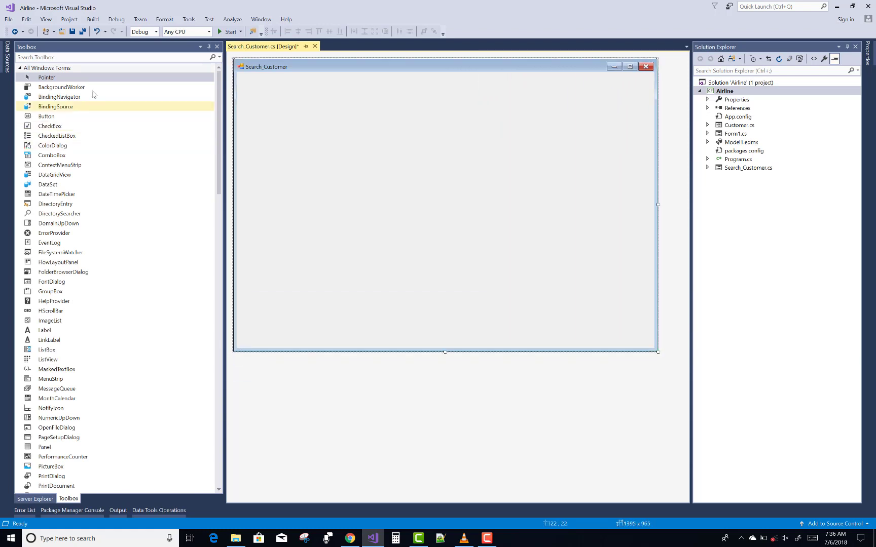
left_click(63, 59)
type("data")
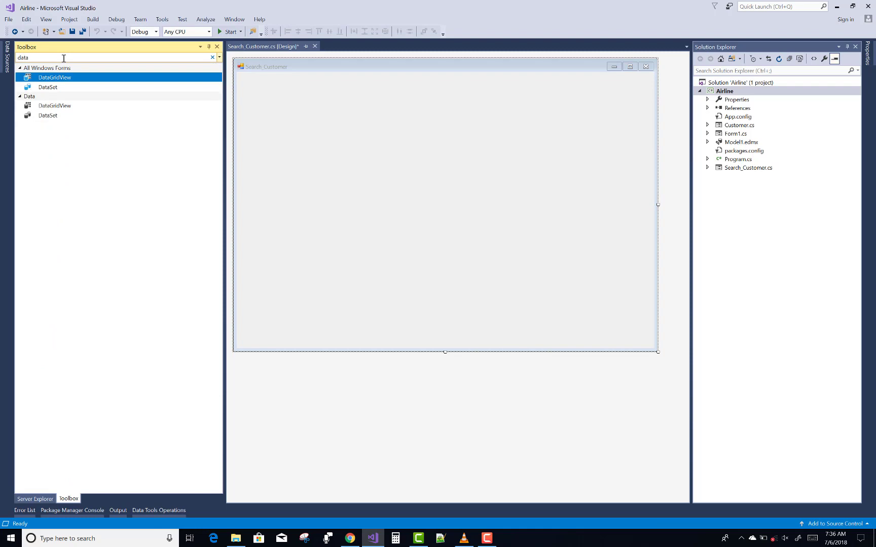
double_click(32, 56)
type("text")
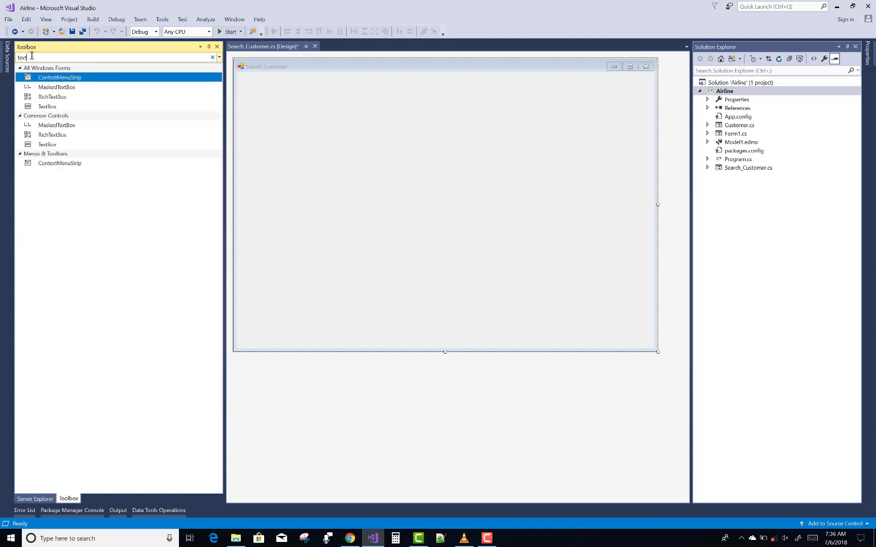
mouse_move(47, 107)
left_mouse_down()
mouse_move(293, 84)
mouse_move(540, 79)
left_mouse_up()
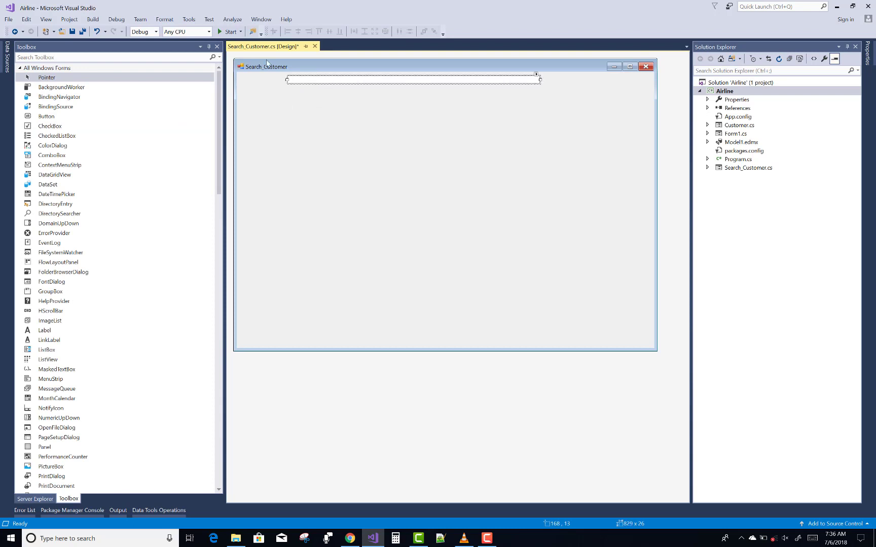
Step: Add a label left of the text box reading 'Customer Name'
left_click(60, 57)
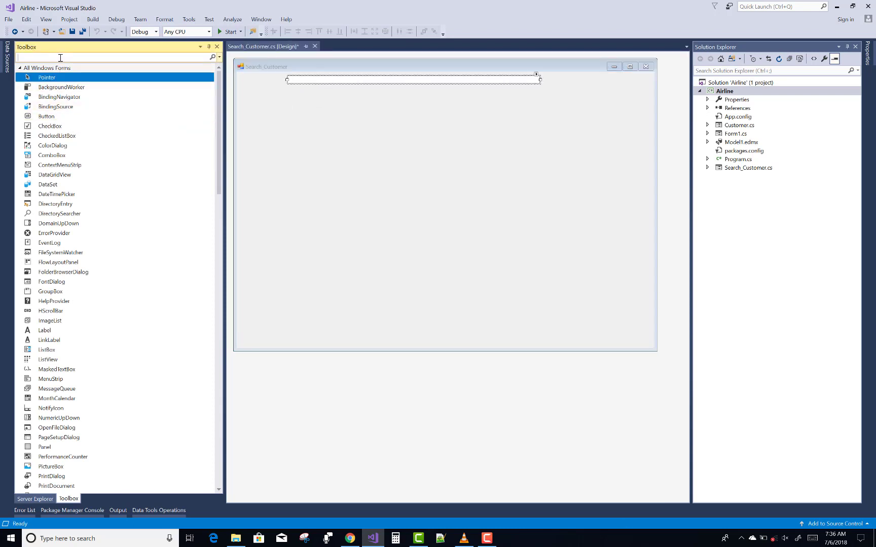
type("labe")
left_click_drag(49, 78, 247, 82)
right_click(248, 82)
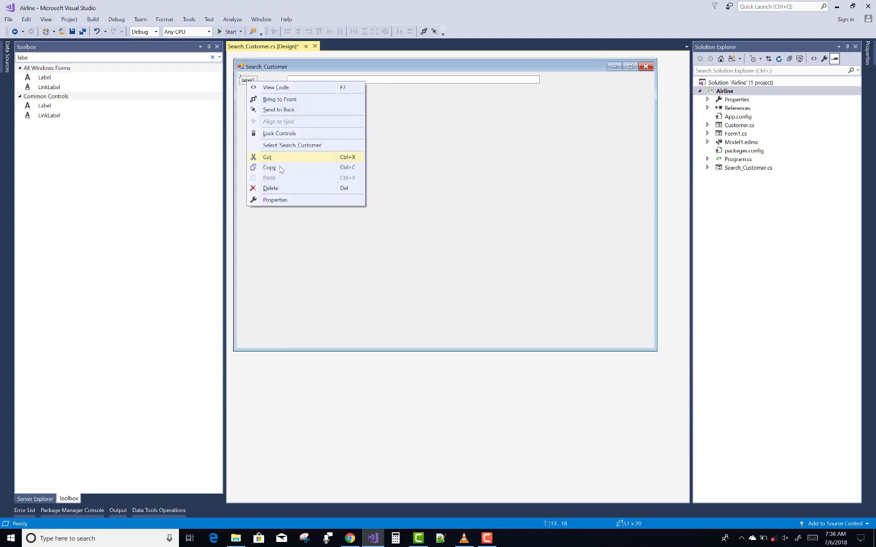
left_click(275, 200)
left_click(817, 381)
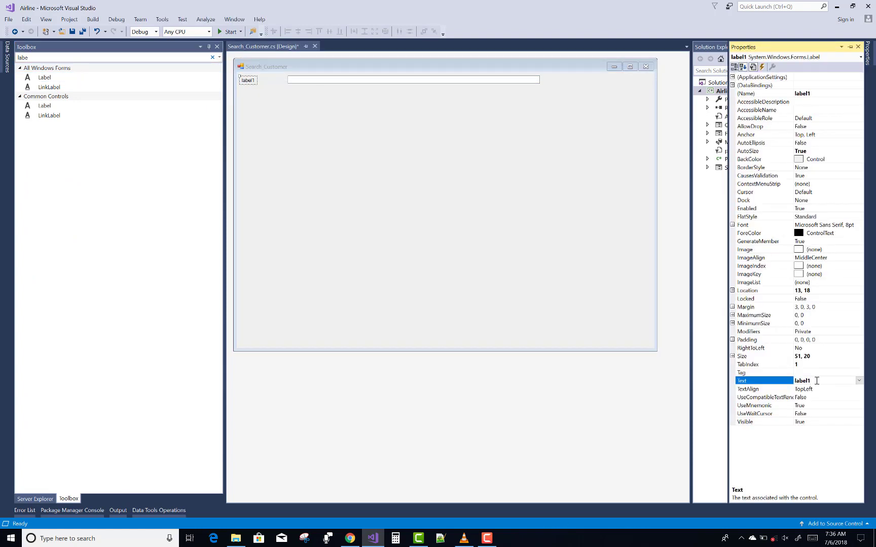
double_click(816, 380)
type("Customer Name")
left_click(483, 254)
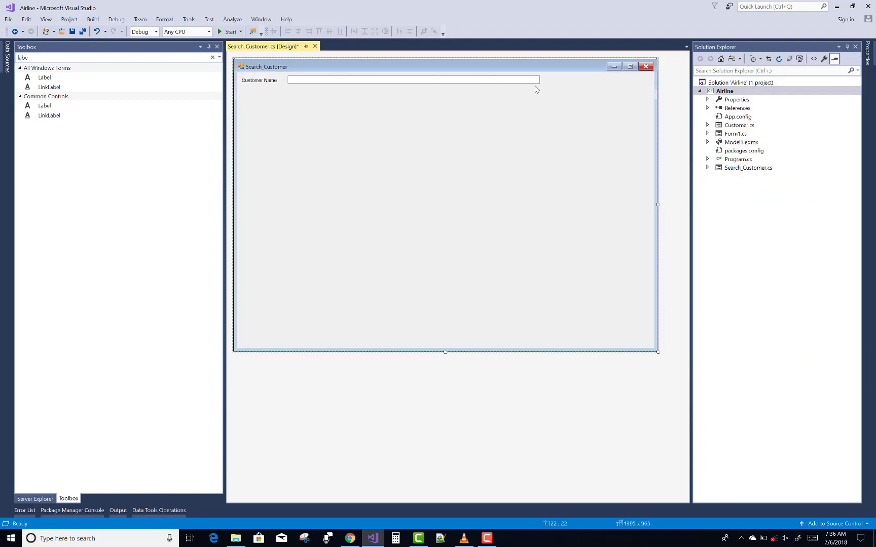
Step: Place a DataGridView below the Customer Name box, stretch it across the form, and save
left_click(89, 56)
type("data")
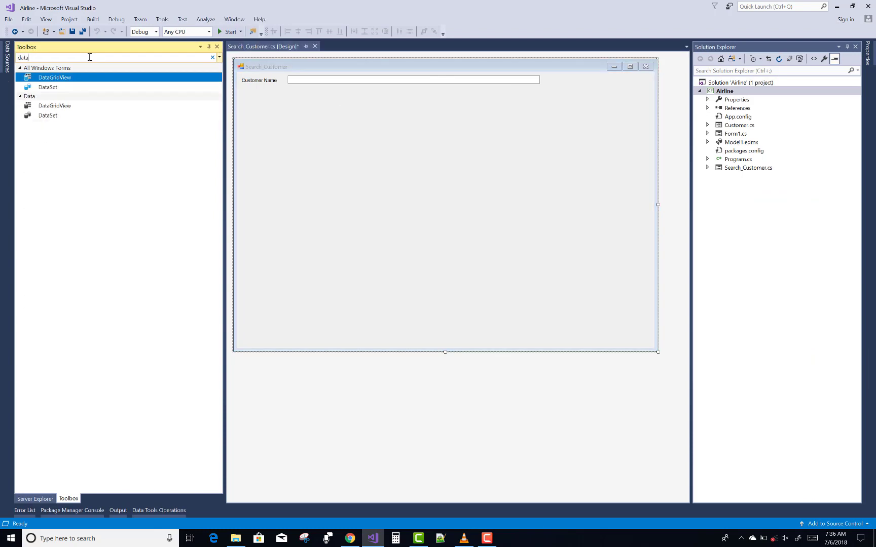
left_click_drag(64, 77, 244, 101)
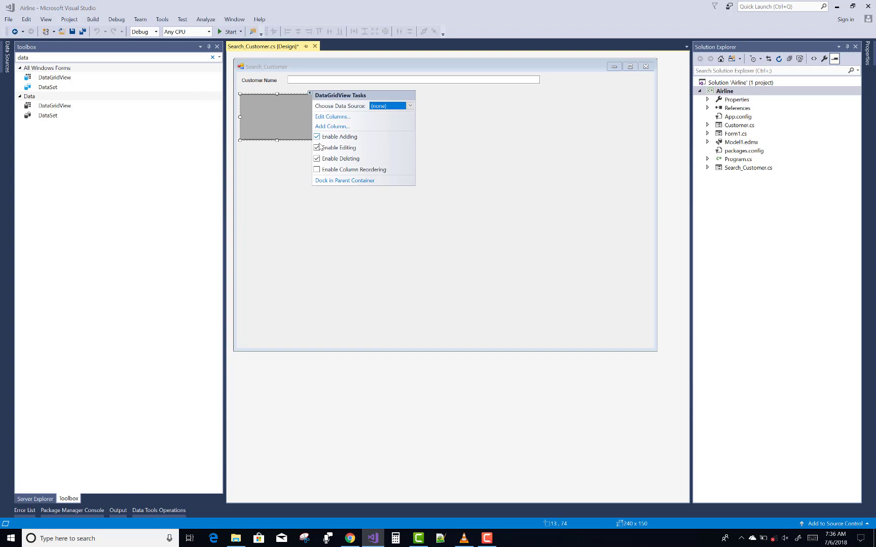
left_click(299, 144)
left_click(294, 118)
mouse_move(314, 140)
left_mouse_down()
mouse_move(649, 333)
mouse_move(649, 346)
left_mouse_up()
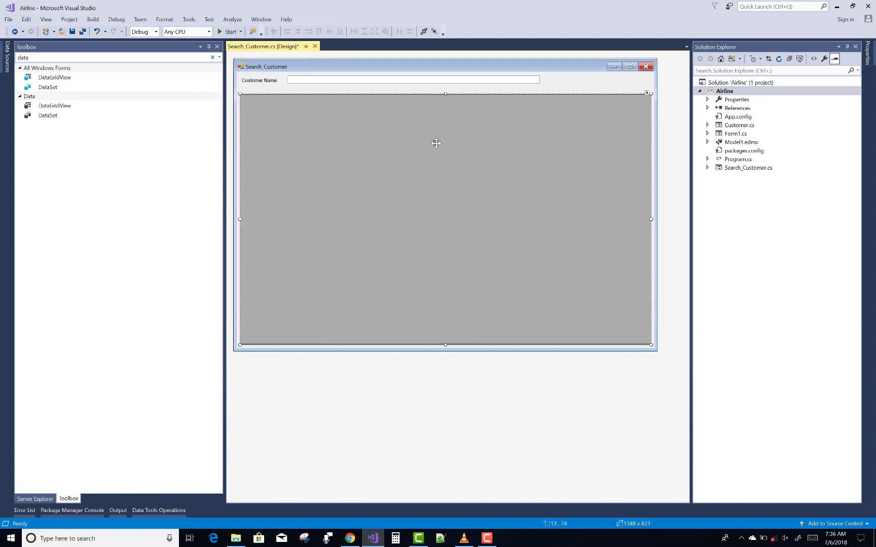
left_click(72, 32)
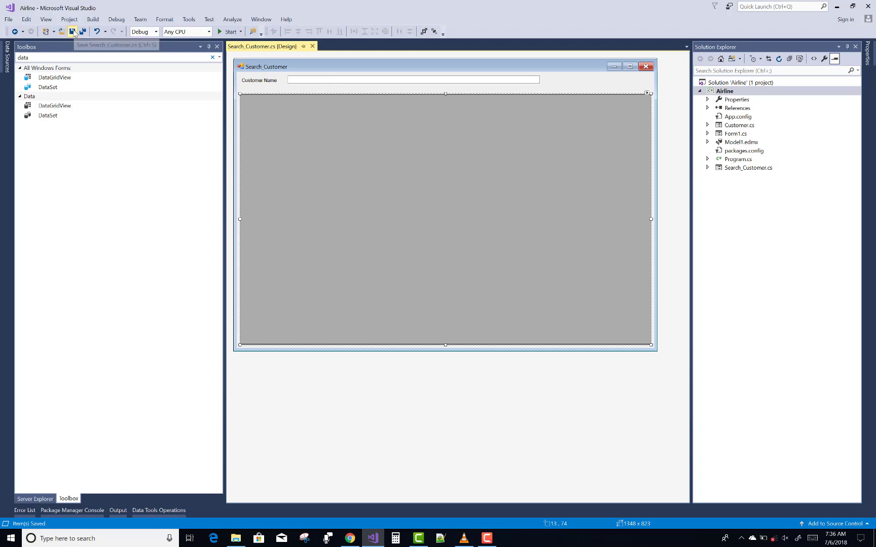
left_click(342, 81)
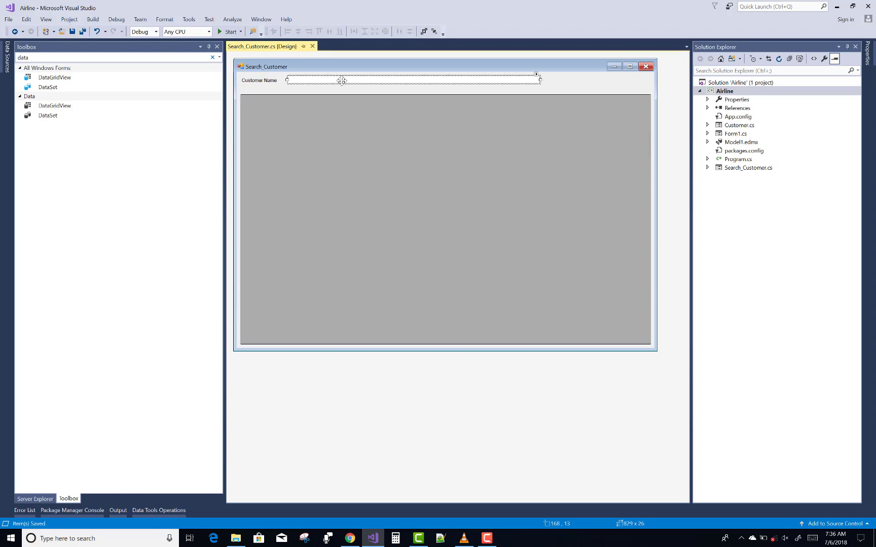
Step: Review the Customer Name text box's events, including Enter and KeyPress, in Properties
right_click(341, 81)
left_click(389, 200)
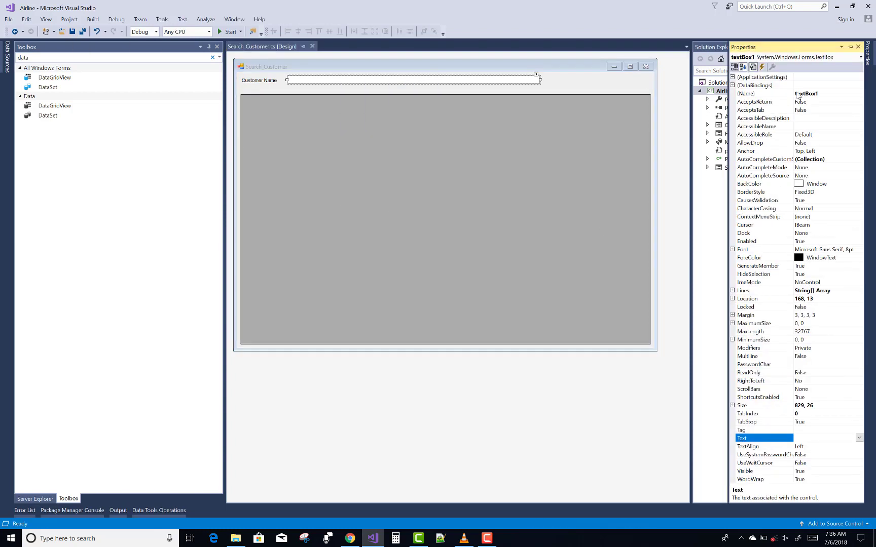
left_click(761, 67)
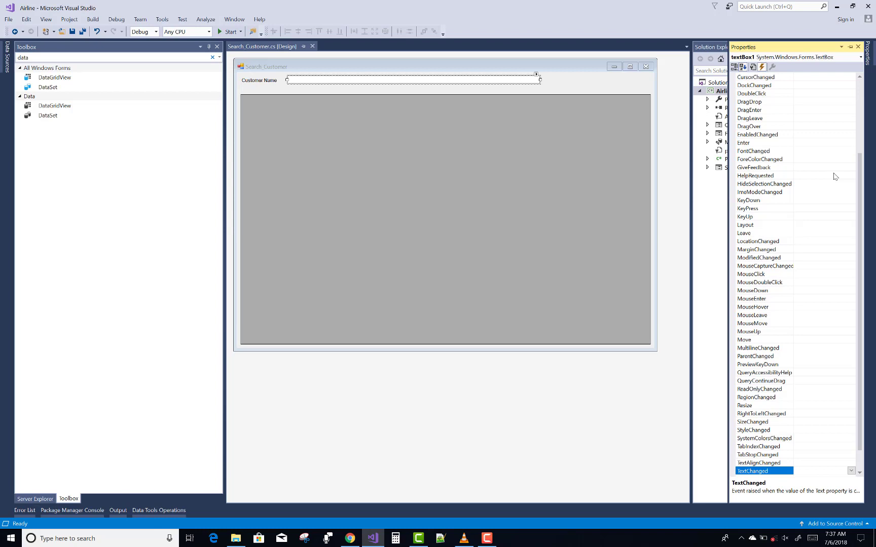
scroll(819, 361, "down", 1)
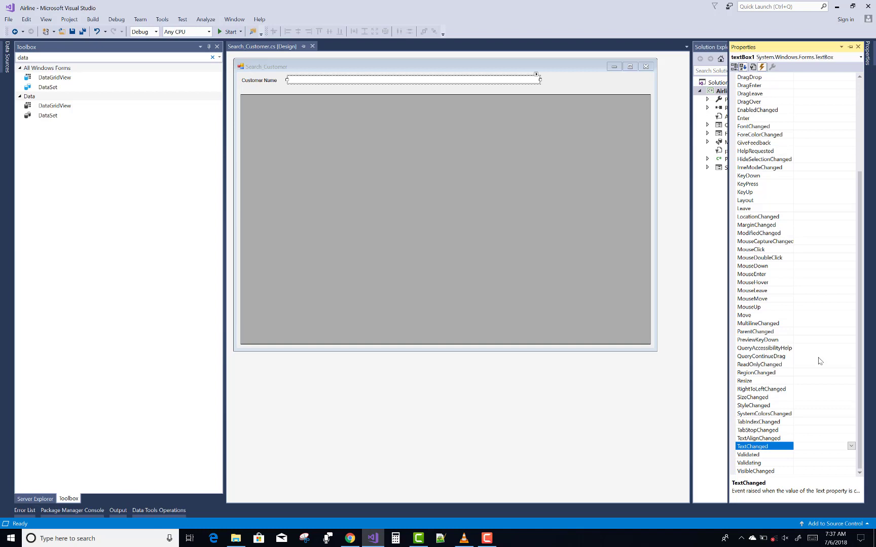
scroll(819, 360, "up", 2)
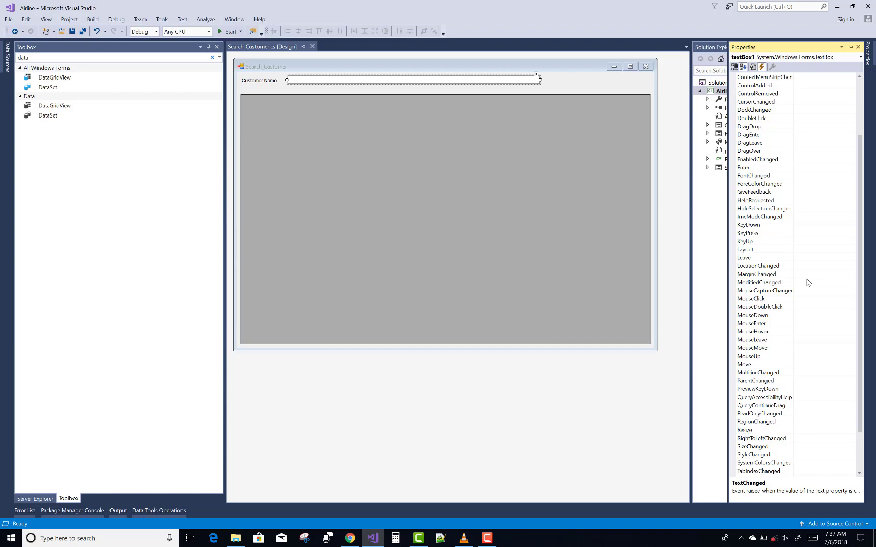
scroll(808, 282, "up", 3)
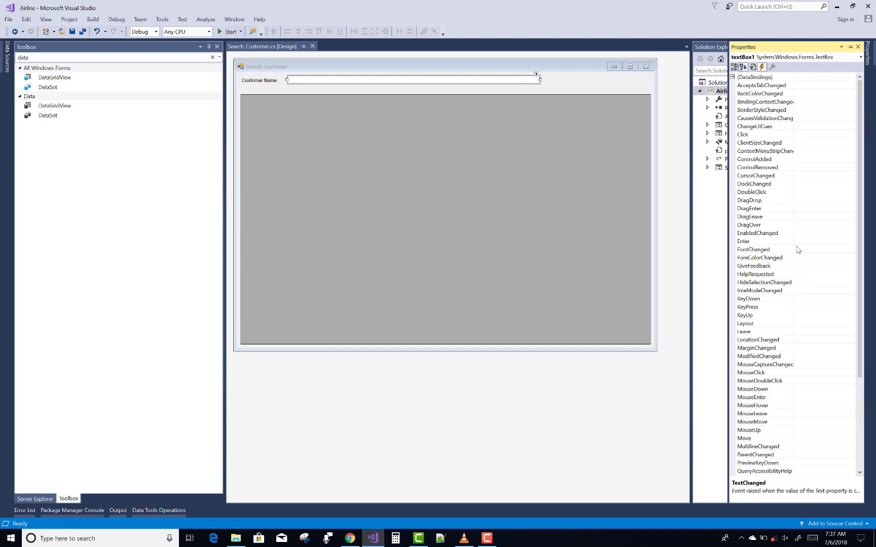
left_click(738, 241)
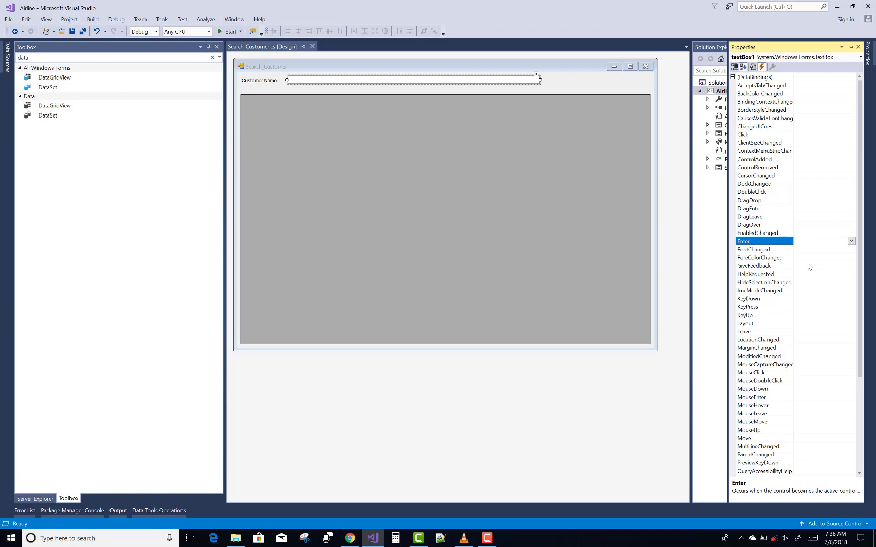
left_click(818, 307)
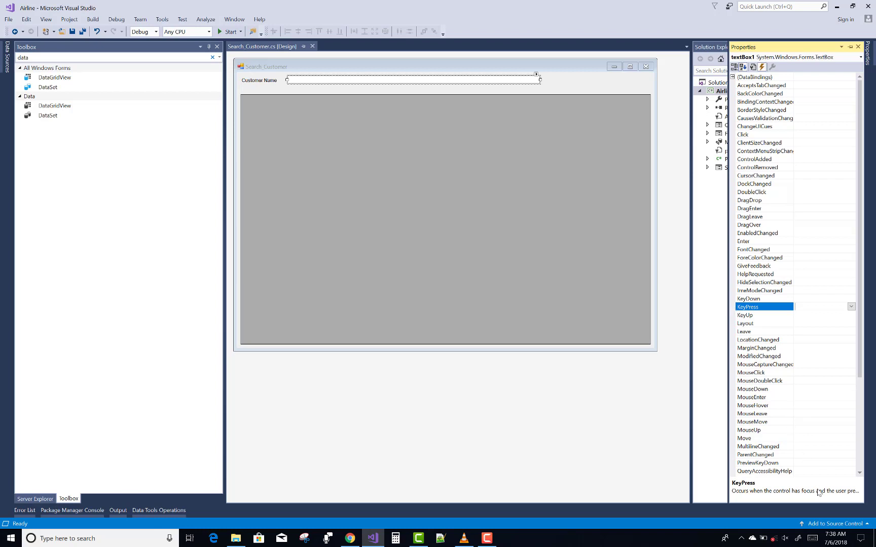
left_click_drag(729, 477, 610, 470)
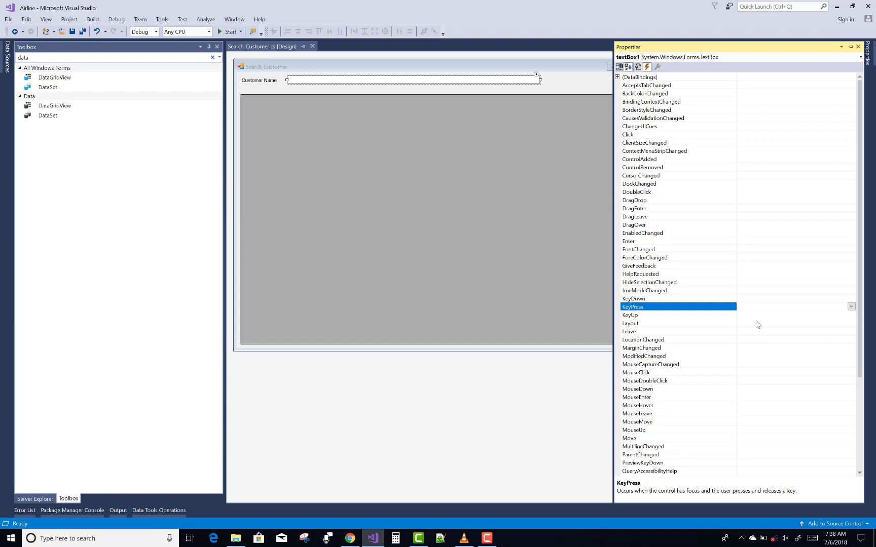
Step: Save the design, view the code, then generate Search_Customer_Load from the designer
left_click(482, 384)
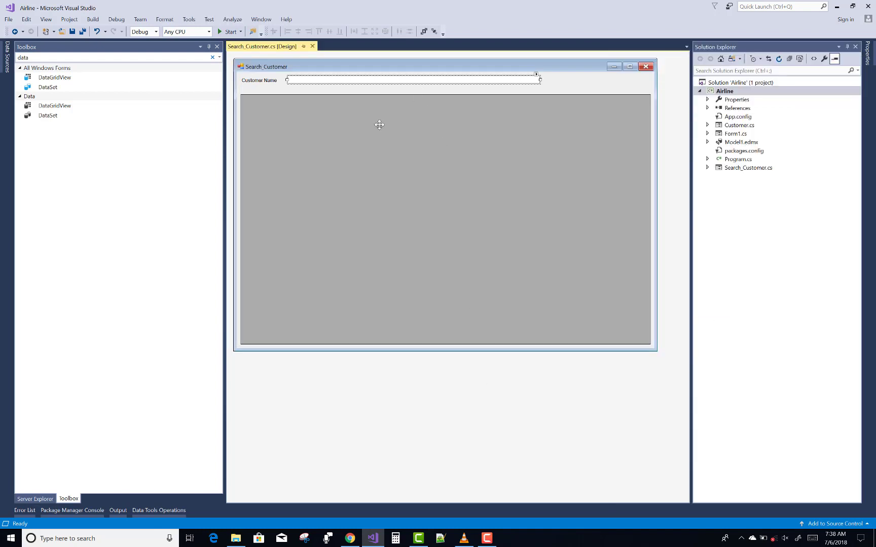
left_click(75, 35)
left_click(116, 20)
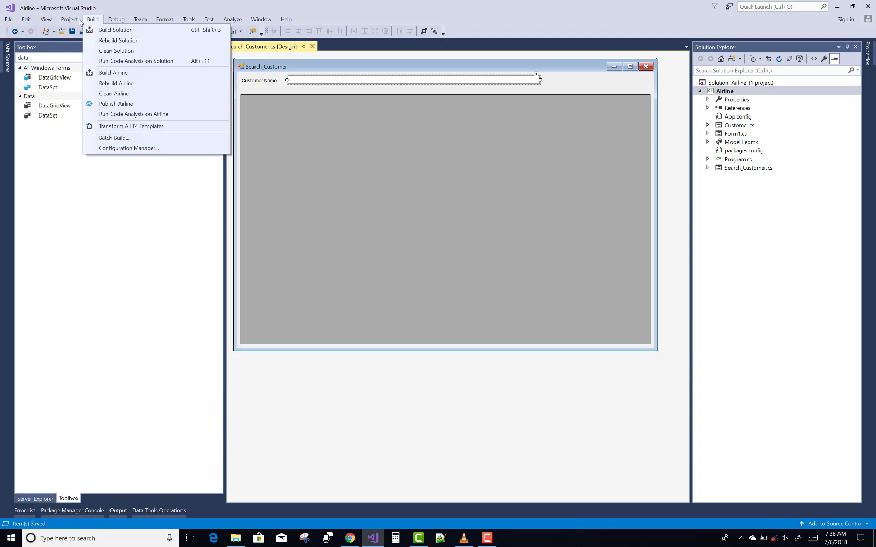
left_click(46, 19)
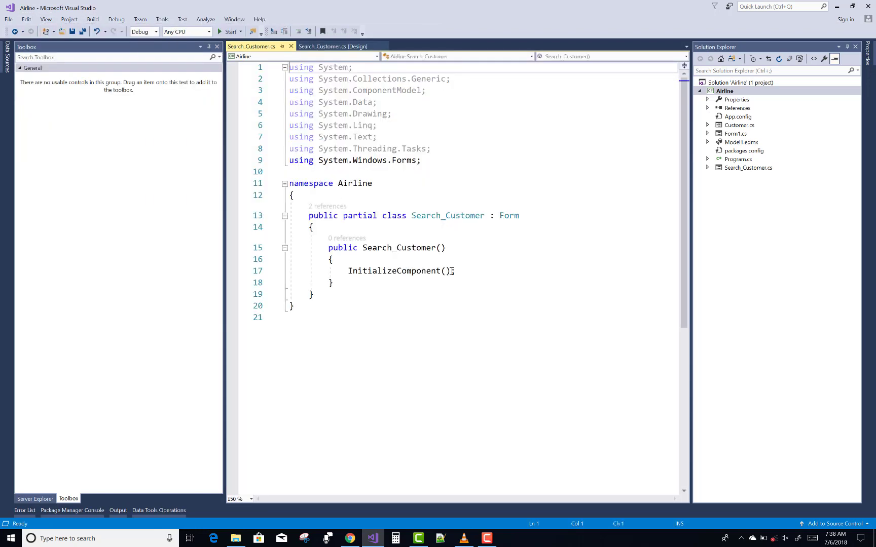
left_click(454, 271)
left_click(333, 46)
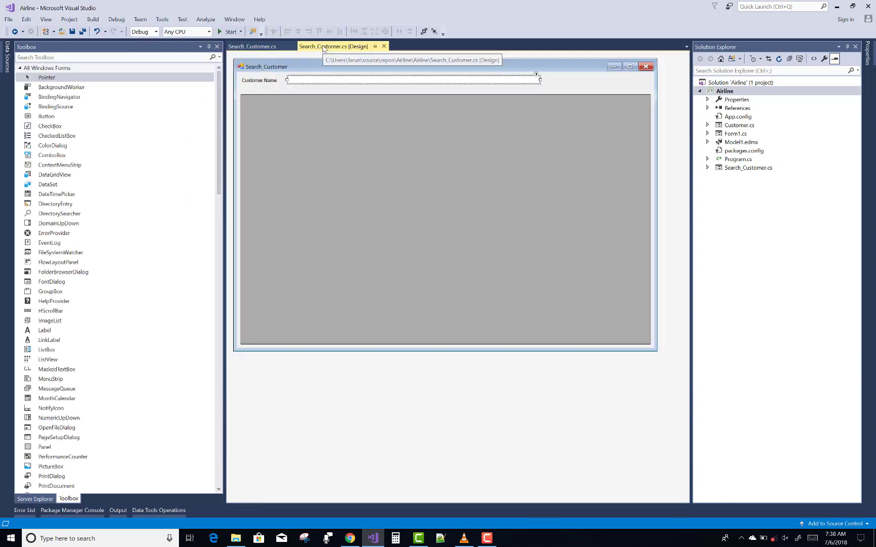
double_click(552, 86)
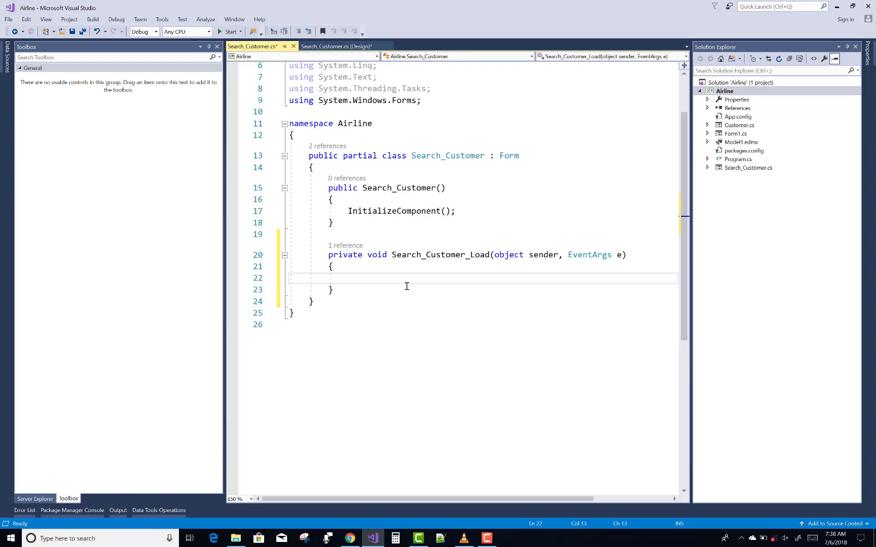
type("var")
key("BackSpace")
key("BackSpace")
key("BackSpace")
Step: Copy the AirlineDbEntities class name from Model1.Context.cs into the load handler
left_click(708, 142)
left_click(715, 150)
double_click(760, 158)
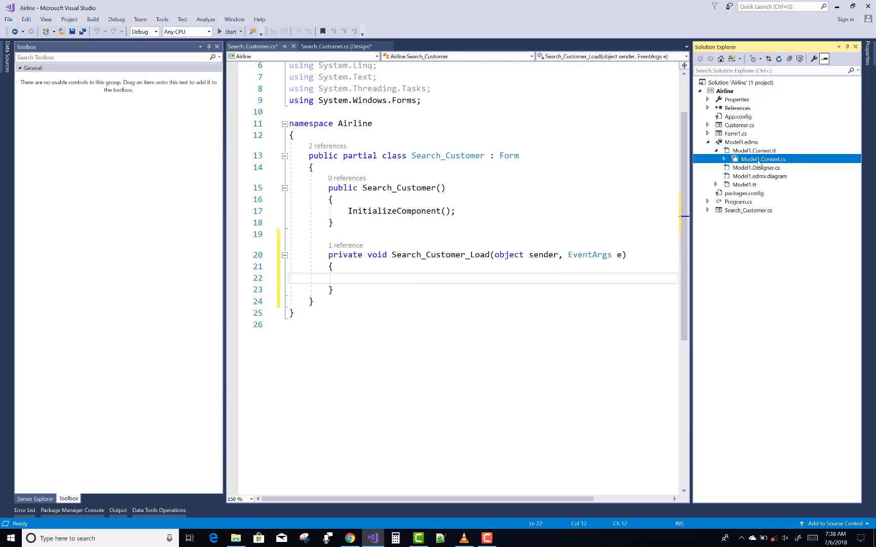
left_click_drag(494, 250, 413, 253)
key("ctrl+c")
left_click(315, 46)
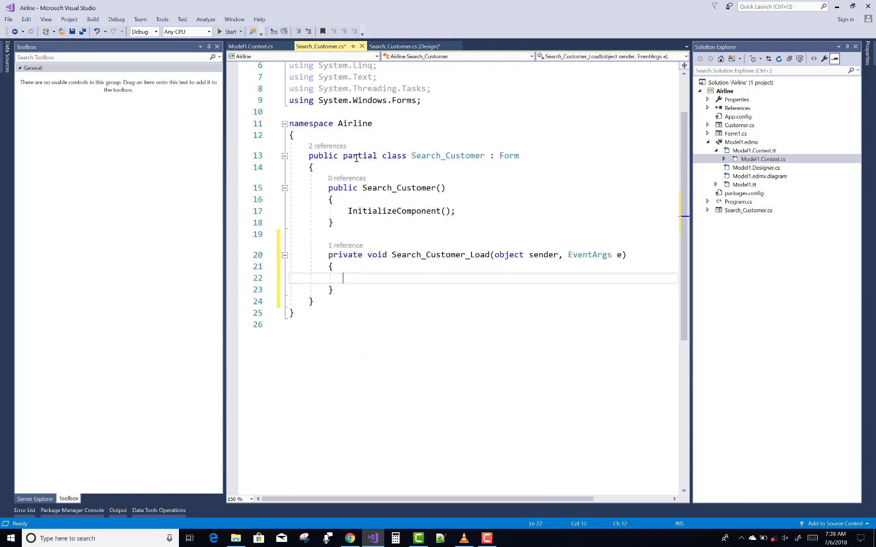
key("ctrl+v")
type("d")
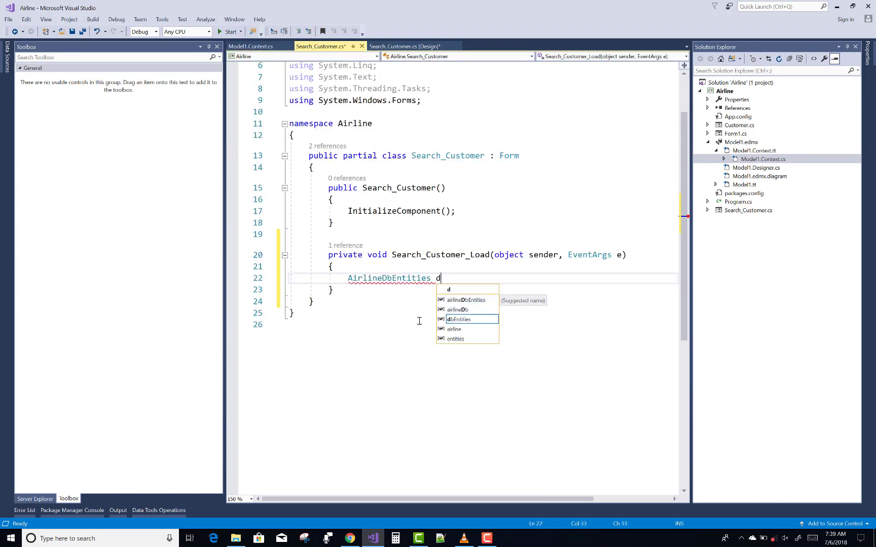
type("b= new")
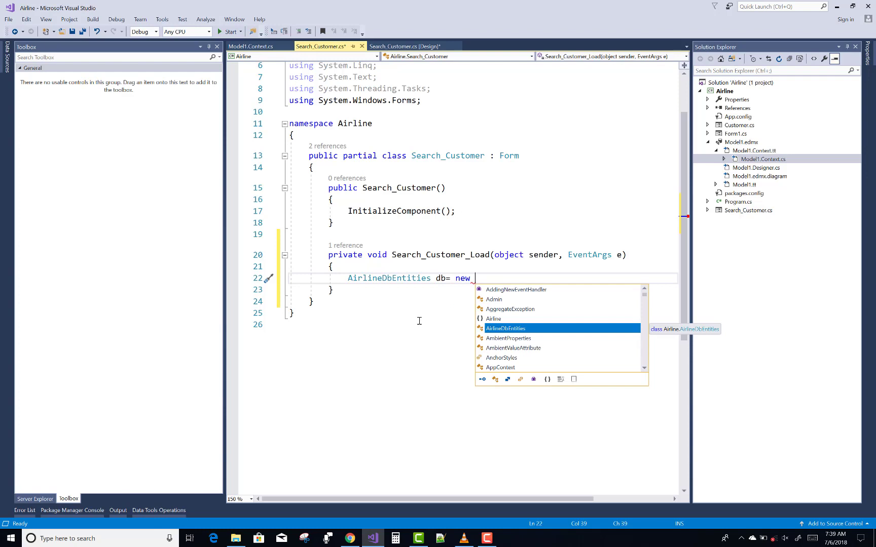
Step: Declare an AirlineDbEntities context and query db.Customer_Details.ToList()
key("Tab")
type("()")
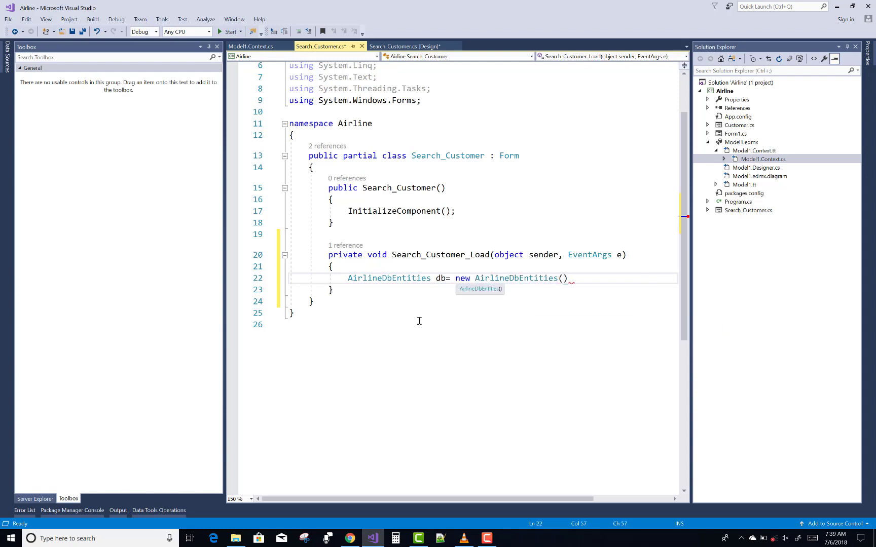
type(";")
key("Return")
type("db")
key("Escape")
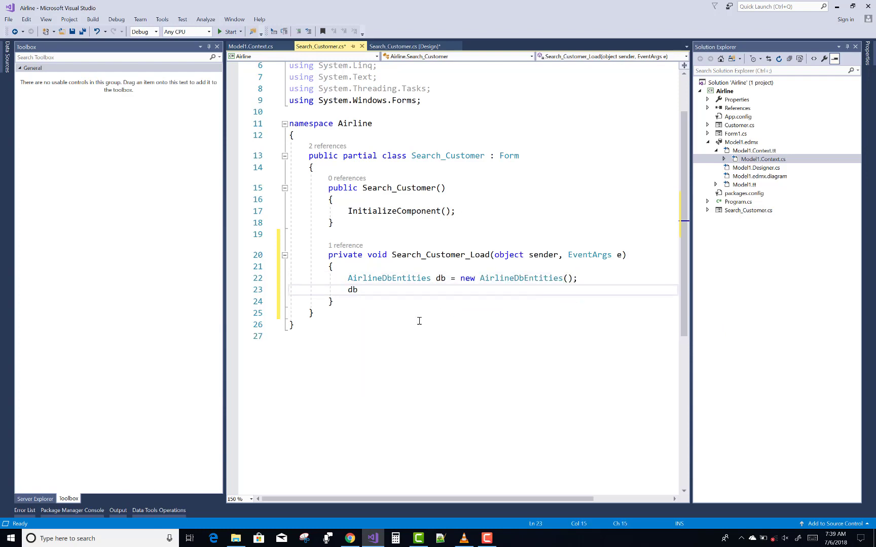
type(".")
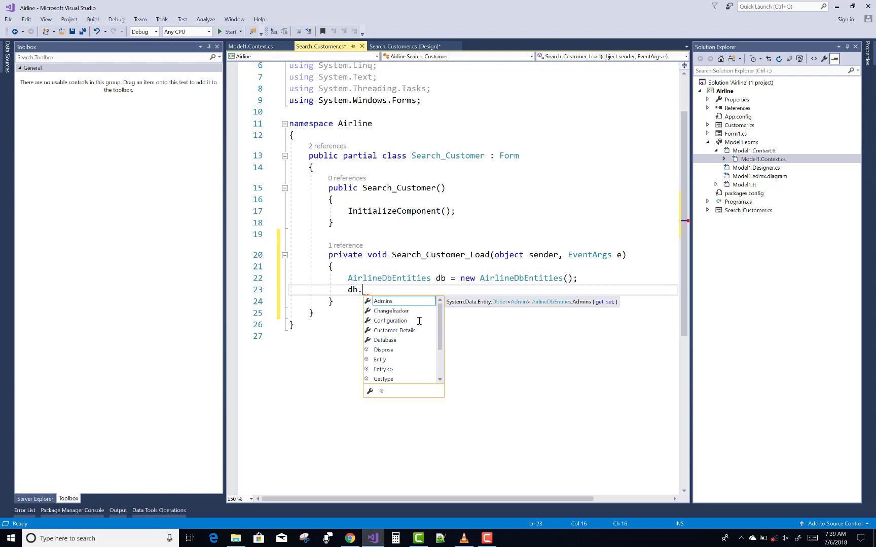
key("Down")
key("Down")
key("Down")
key("Tab")
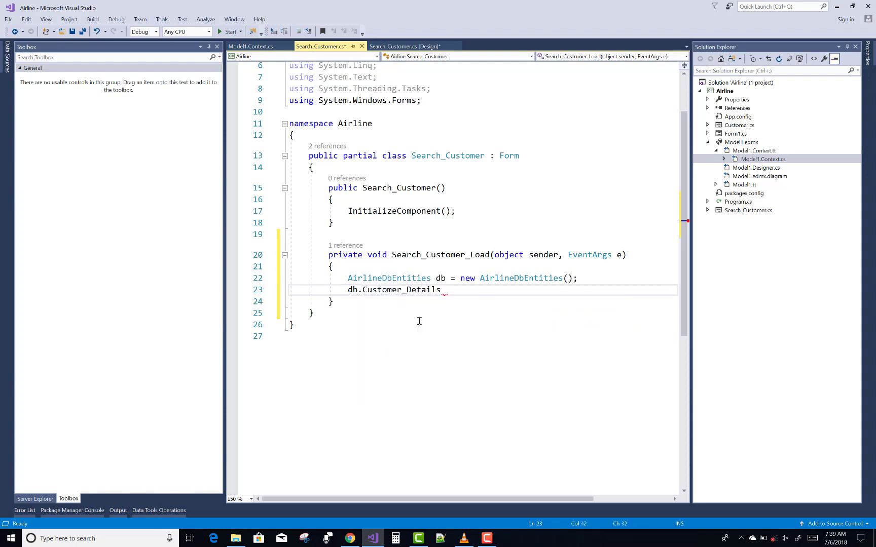
type(".toList")
key("Tab")
type("();")
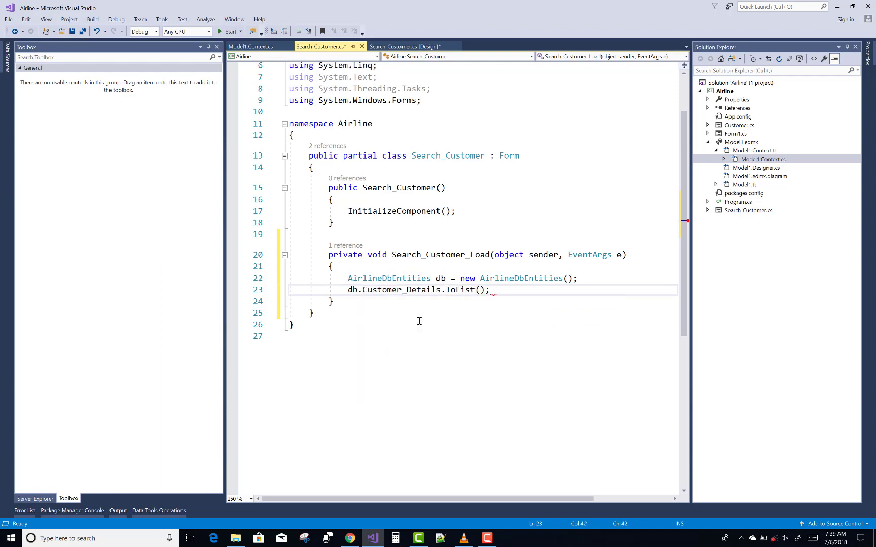
Step: Bind the query result to dataGridView1's DataSource and save the code
key("Left")
key("Home")
type("var items =")
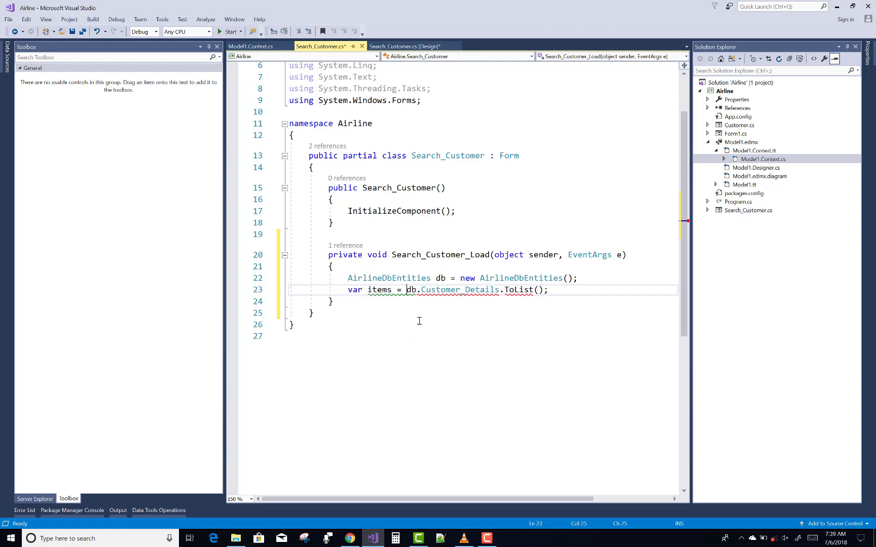
key("End")
key("Return")
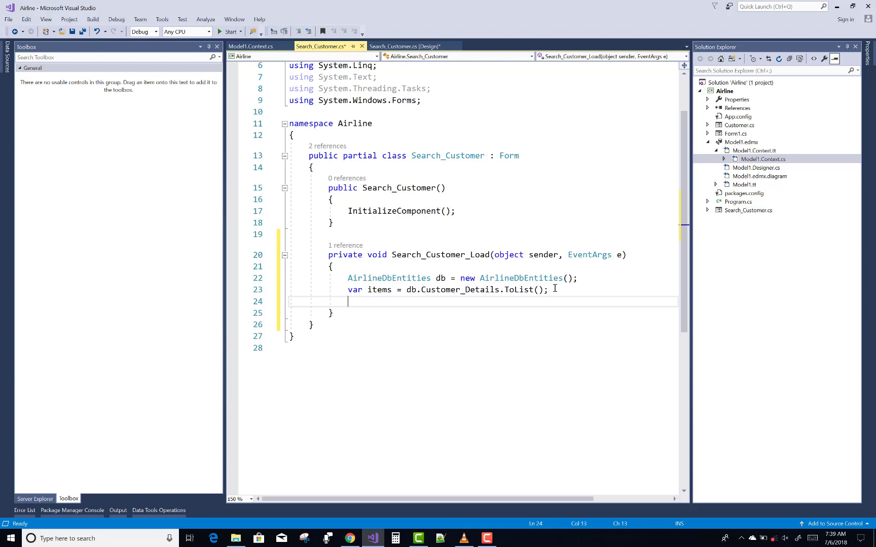
type("data")
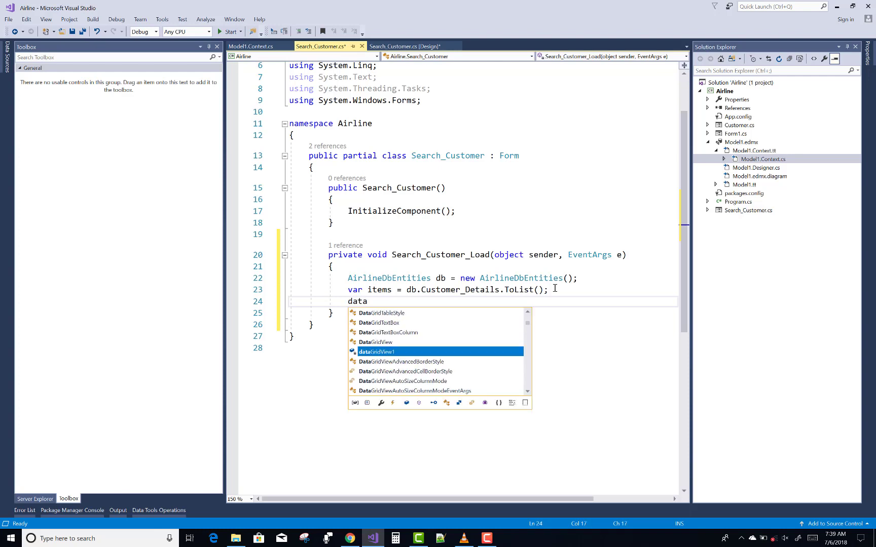
type("GridView1.")
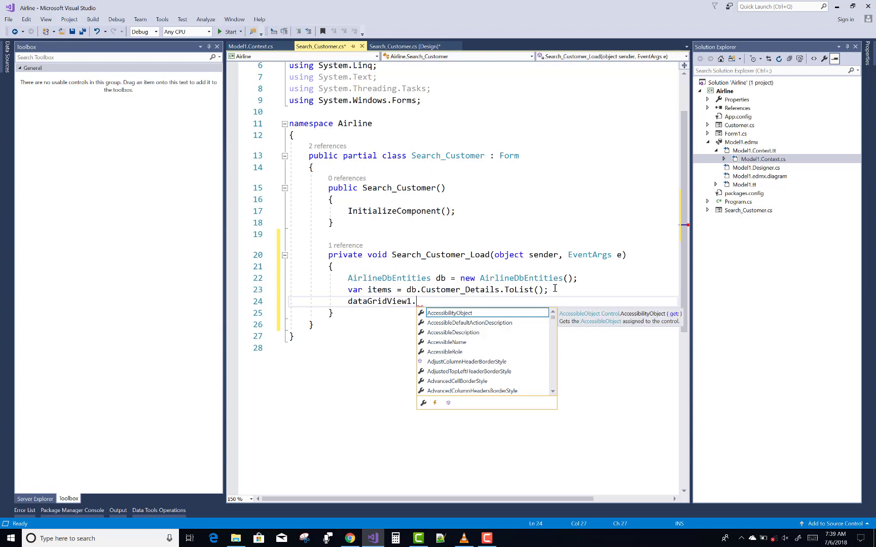
type("DataSource ")
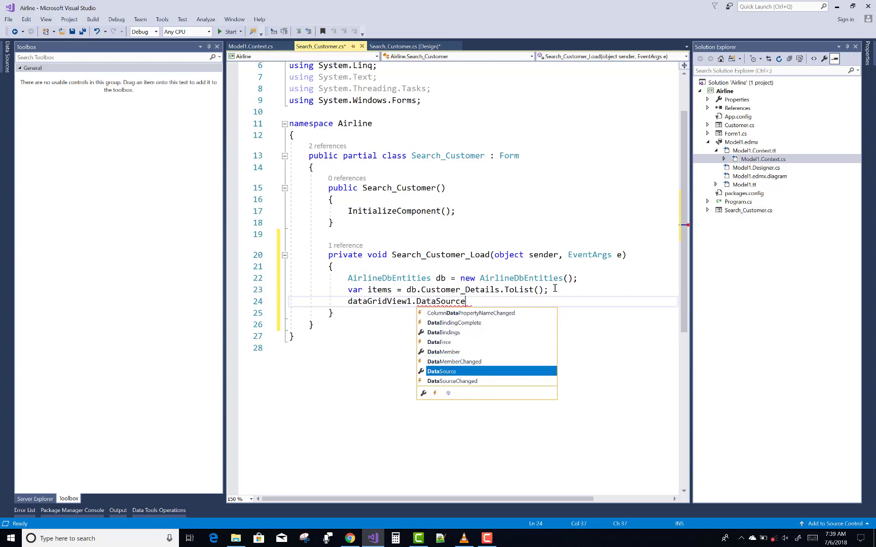
type("= items")
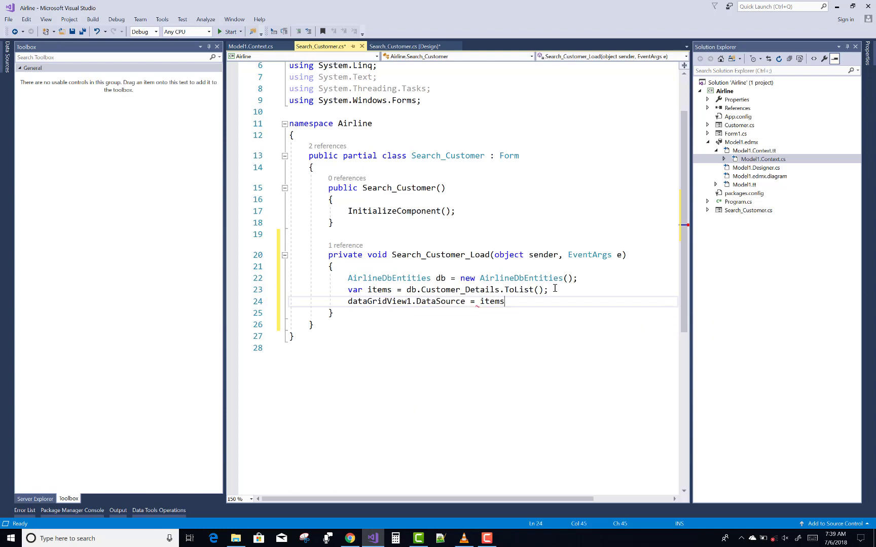
type(";")
left_click(73, 32)
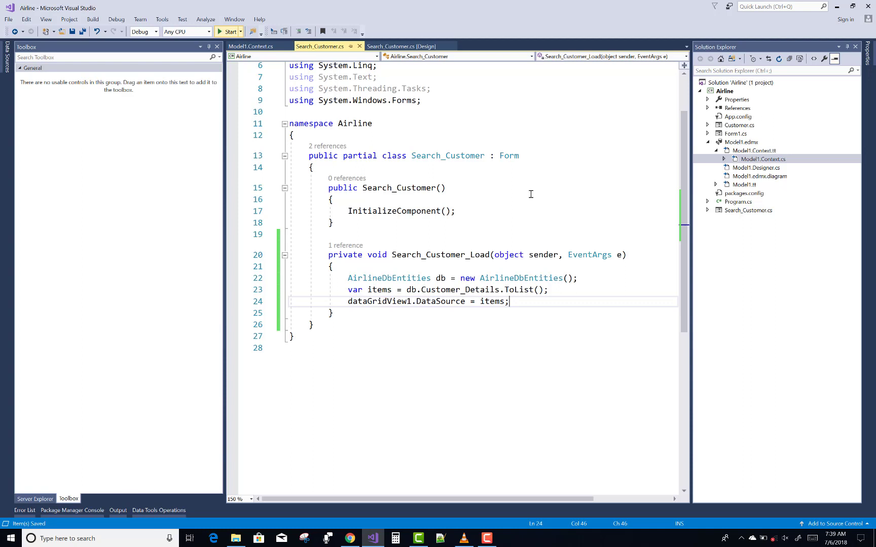
Step: Change Application.Run in Program.cs to Search_Customer, save, and start the app
double_click(738, 202)
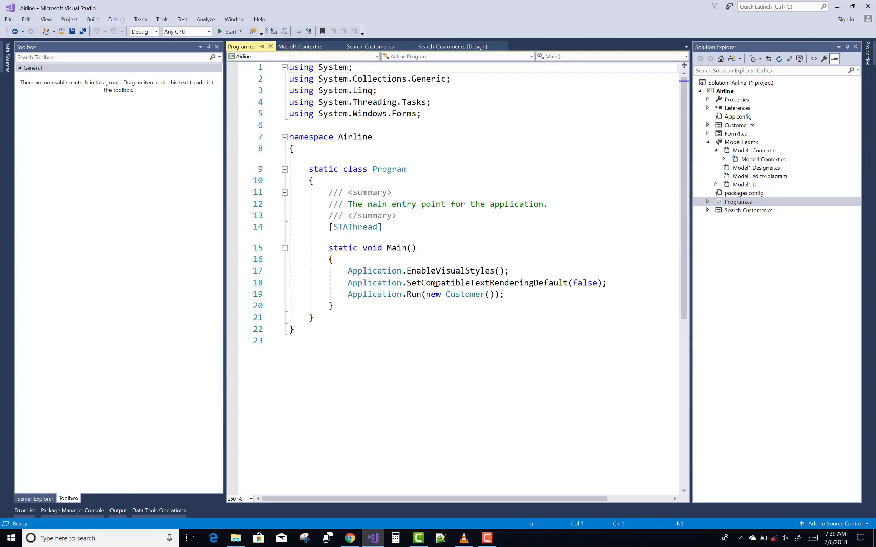
double_click(471, 295)
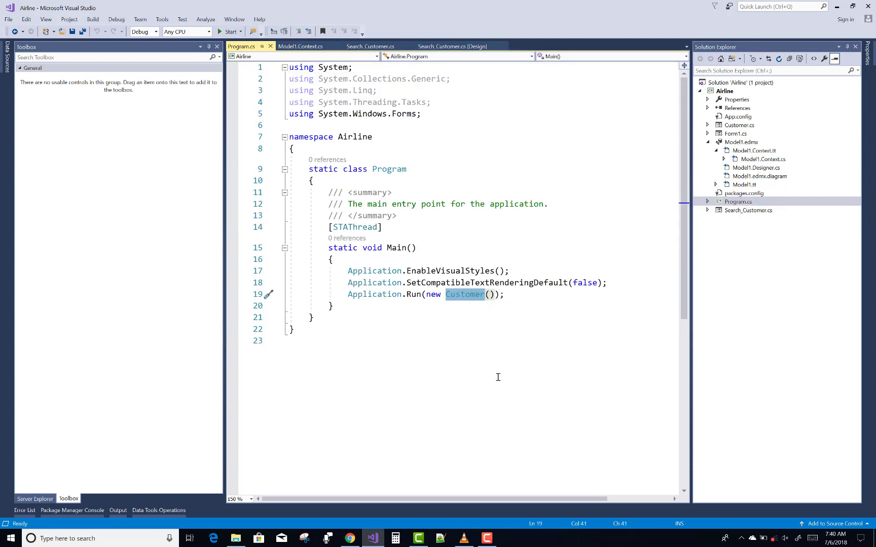
type("Search")
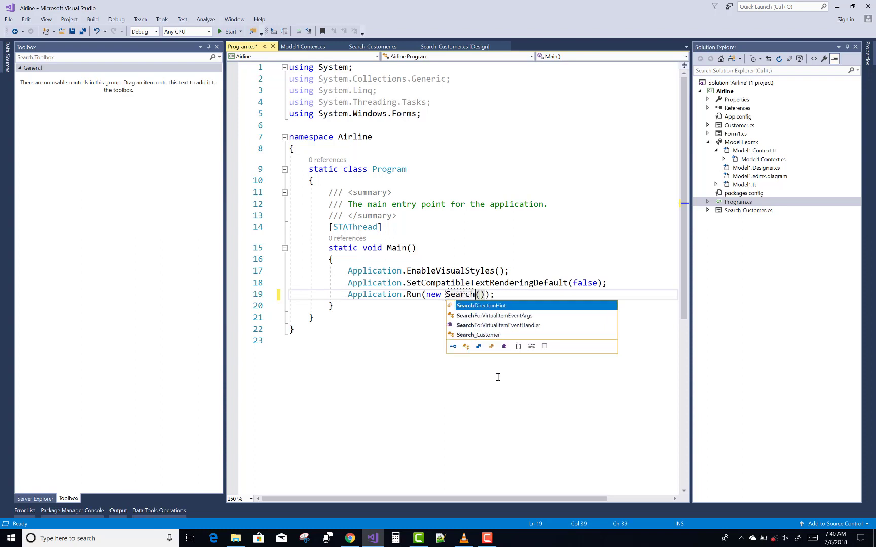
key("Down")
key("Down")
key("Down")
key("Return")
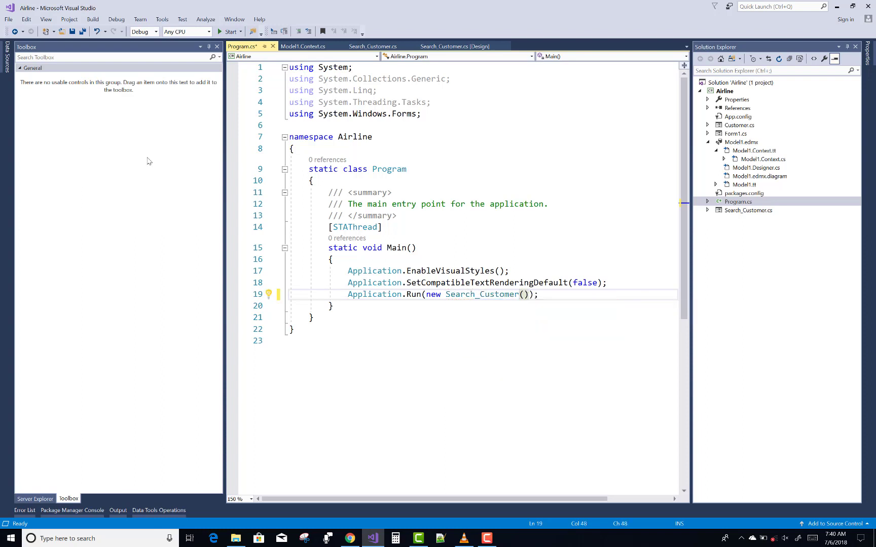
left_click(72, 31)
left_click(229, 31)
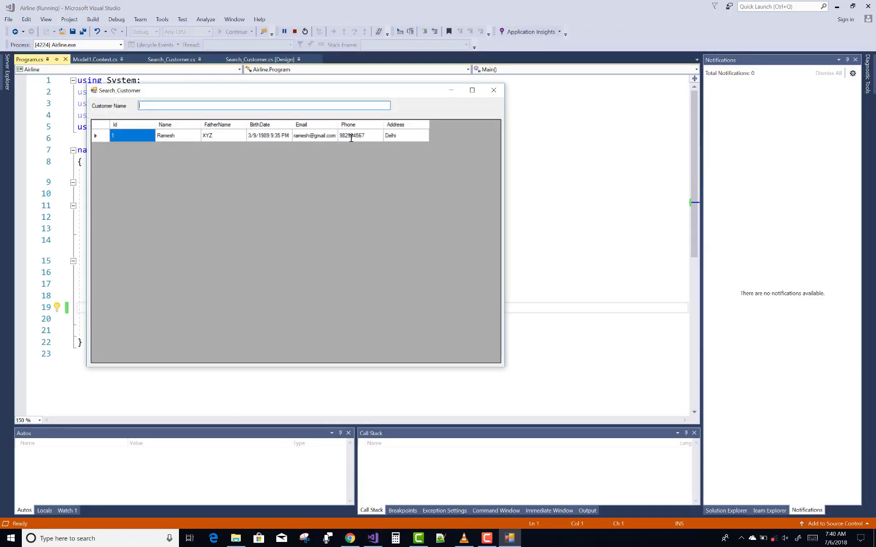
Step: Stop the running app and return to the Search_Customer designer
left_click(493, 90)
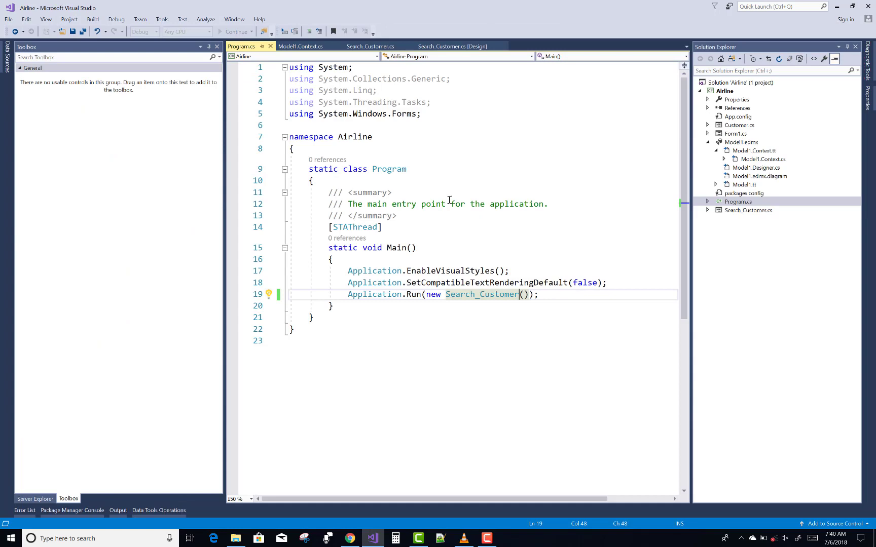
left_click(301, 46)
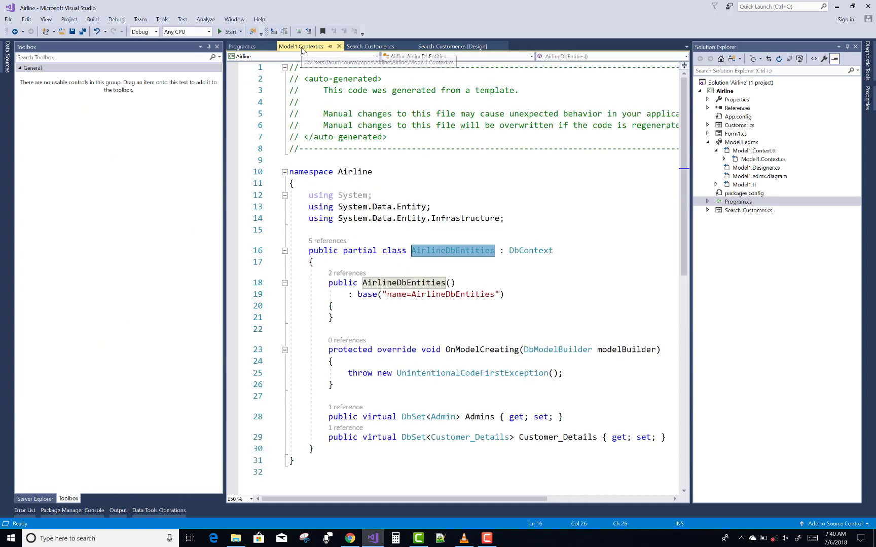
left_click(371, 47)
left_click(430, 46)
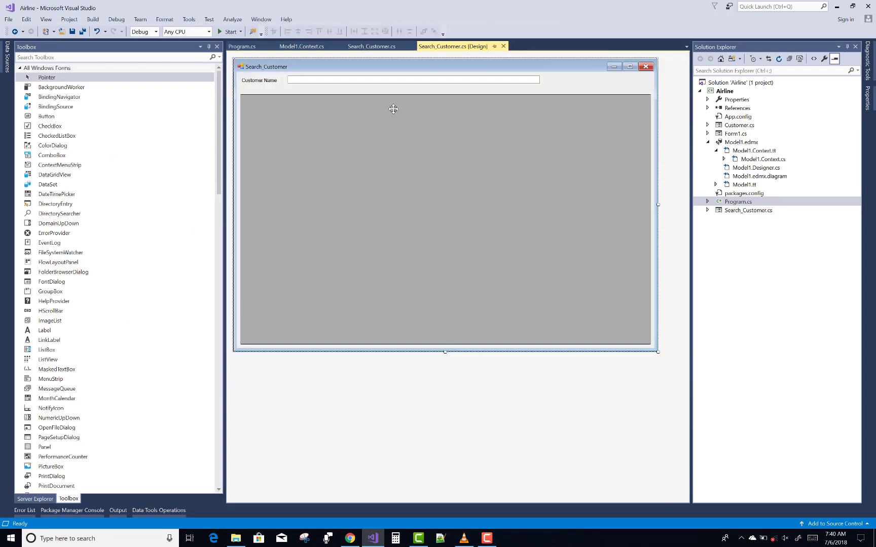
Step: Generate a KeyPress handler from the Customer Name text box's Events list
right_click(349, 80)
left_click(394, 201)
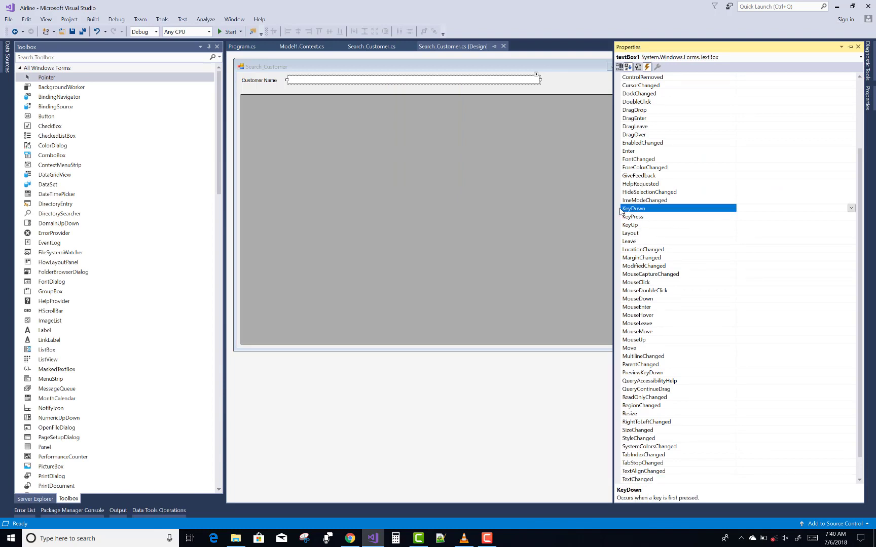
left_click(696, 220)
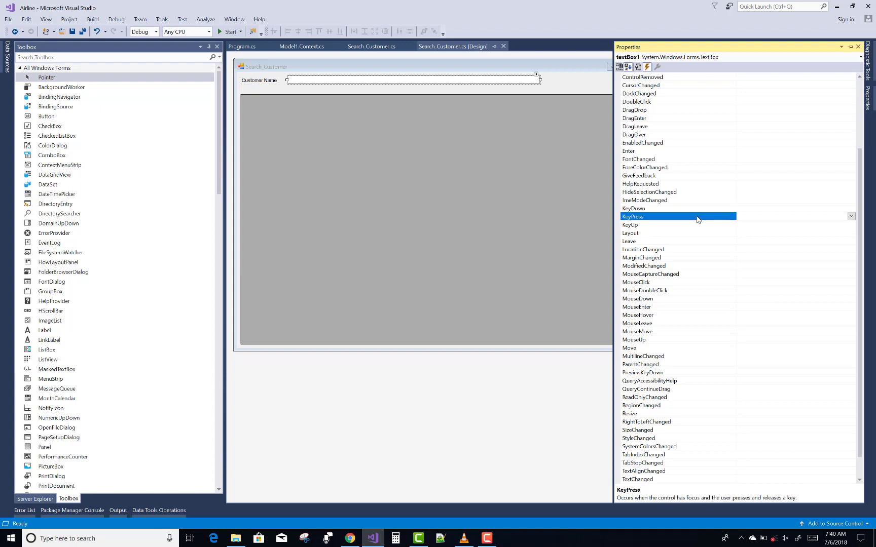
double_click(753, 216)
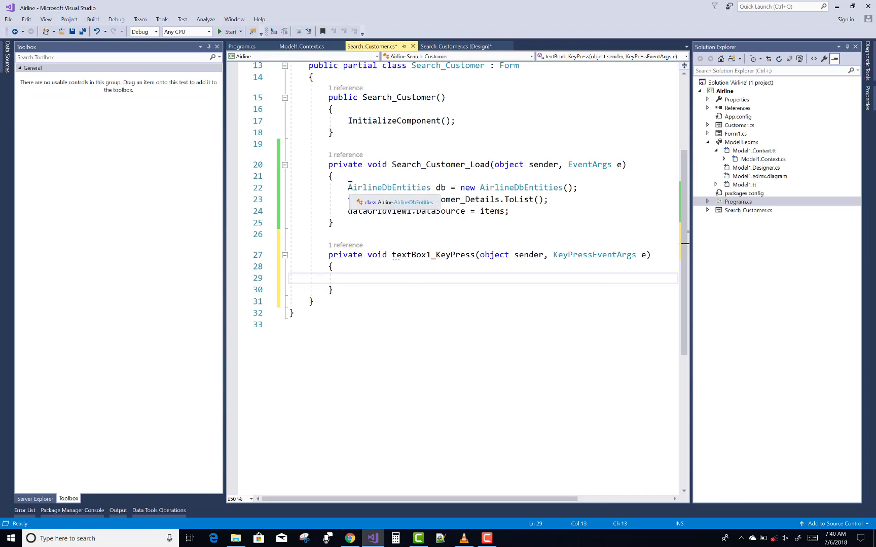
Step: Copy the three data-loading lines from the load handler into textBox1_KeyPress
left_click_drag(347, 184, 515, 212)
key("ctrl+c")
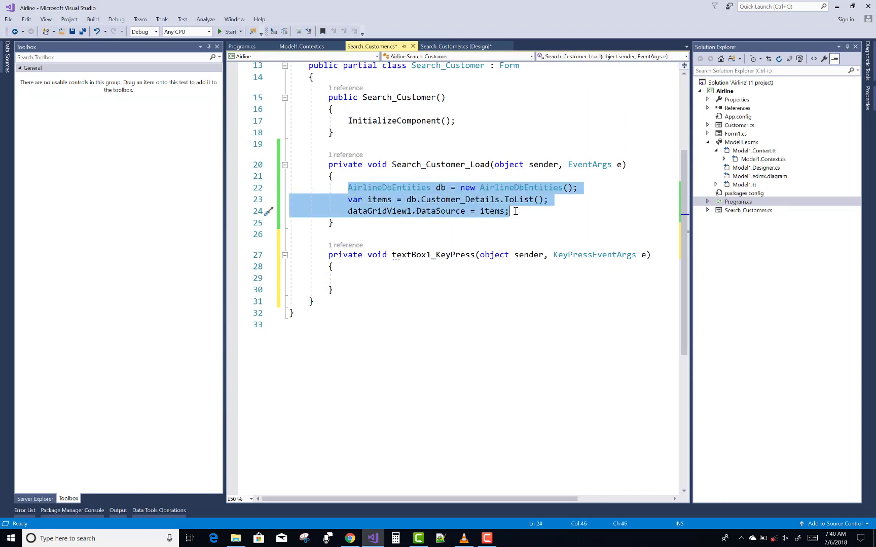
left_click(383, 278)
key("ctrl+v")
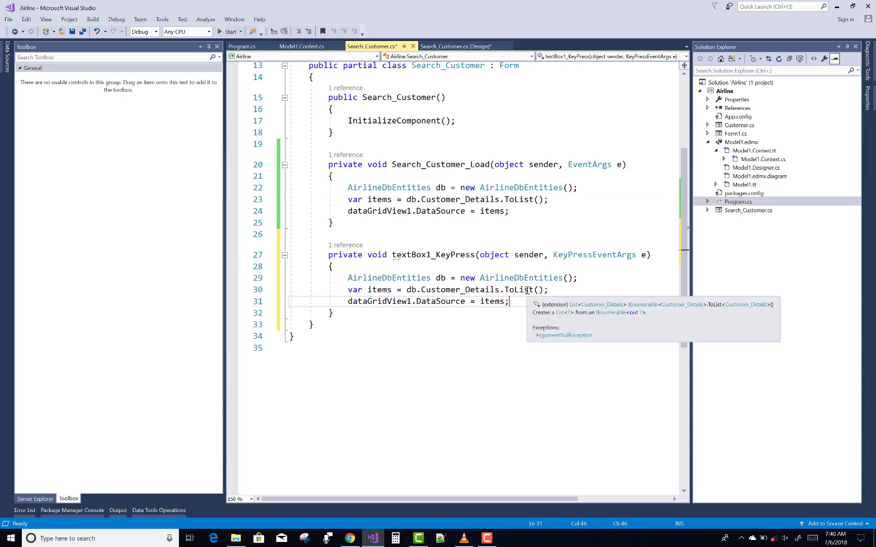
Step: Insert a Where filter on the customer Name field before ToList
left_click(504, 291)
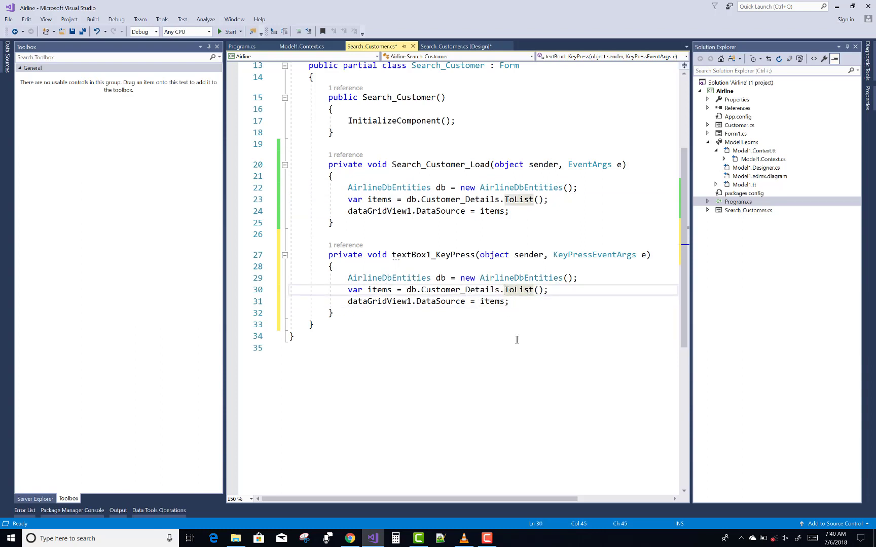
type("where")
key("BackSpace")
key("BackSpace")
key("BackSpace")
key("BackSpace")
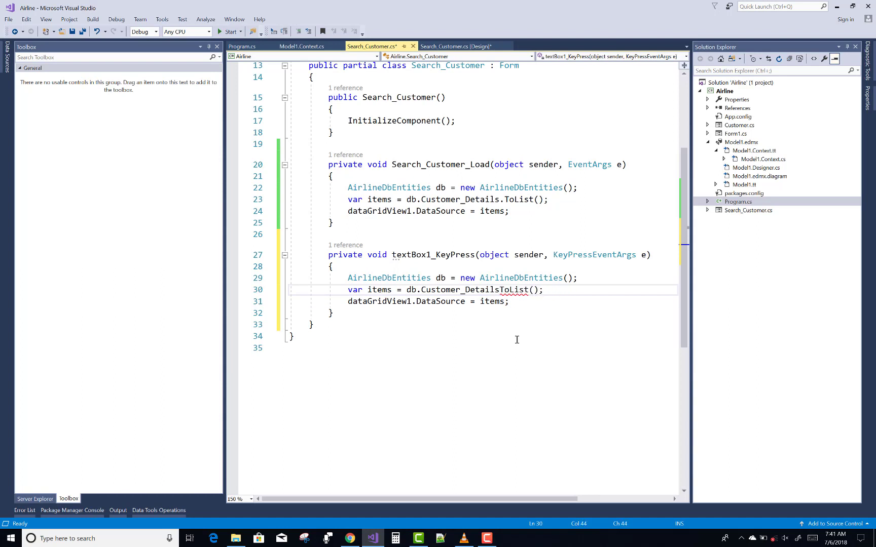
key("ctrl+space")
type("Where")
key("Escape")
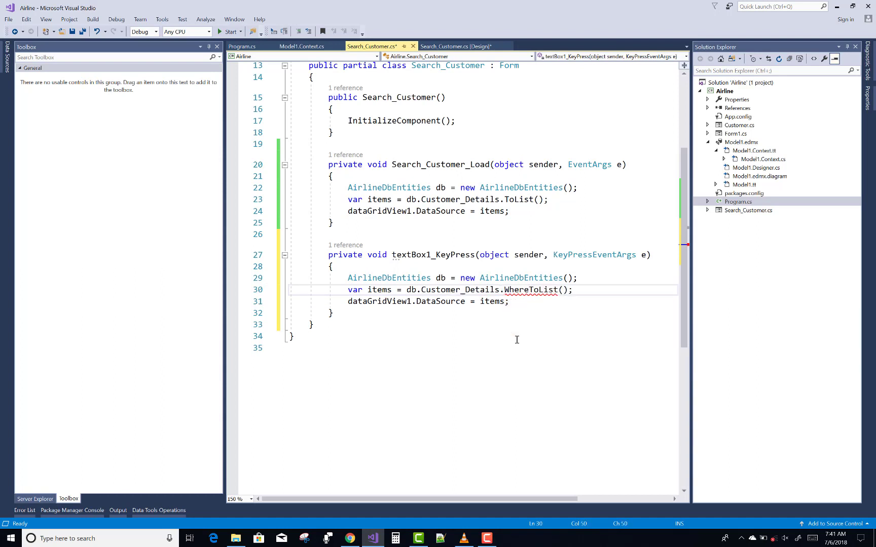
type("(a")
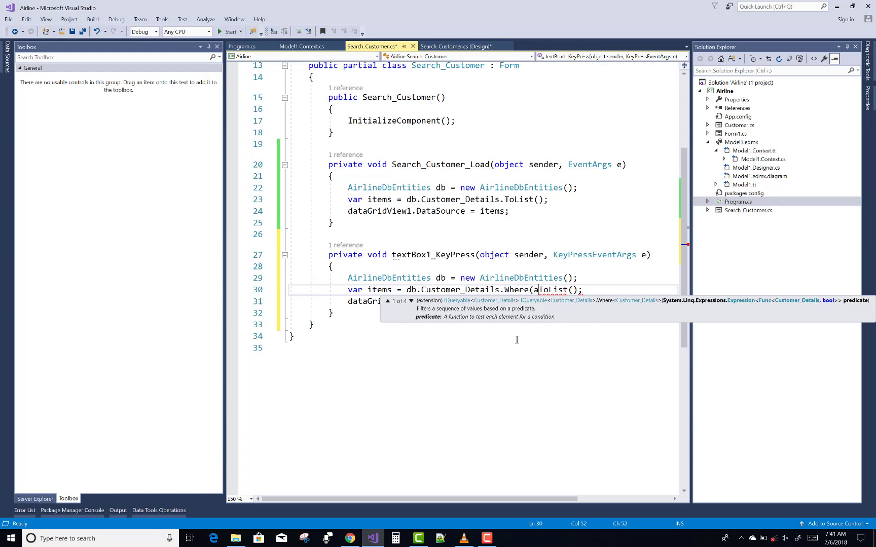
type("=>a.")
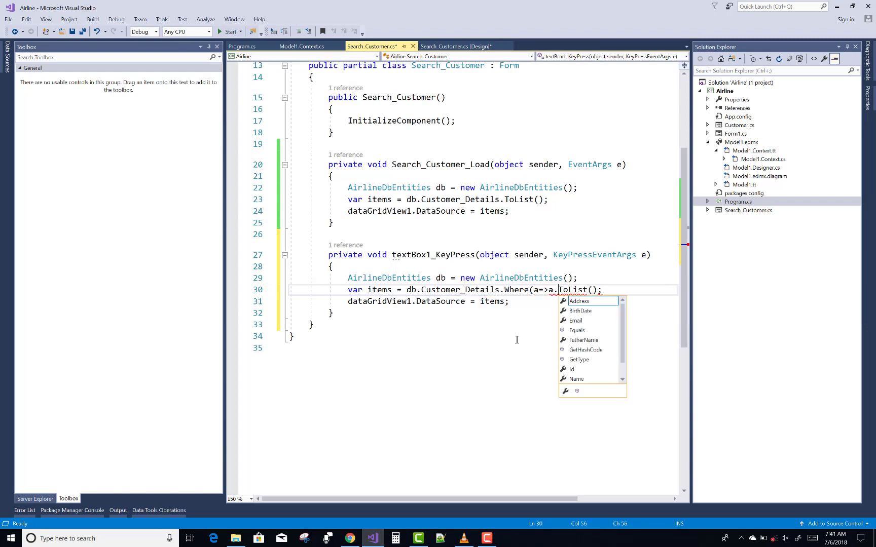
key("Down")
key("Down")
key("Down")
key("Down")
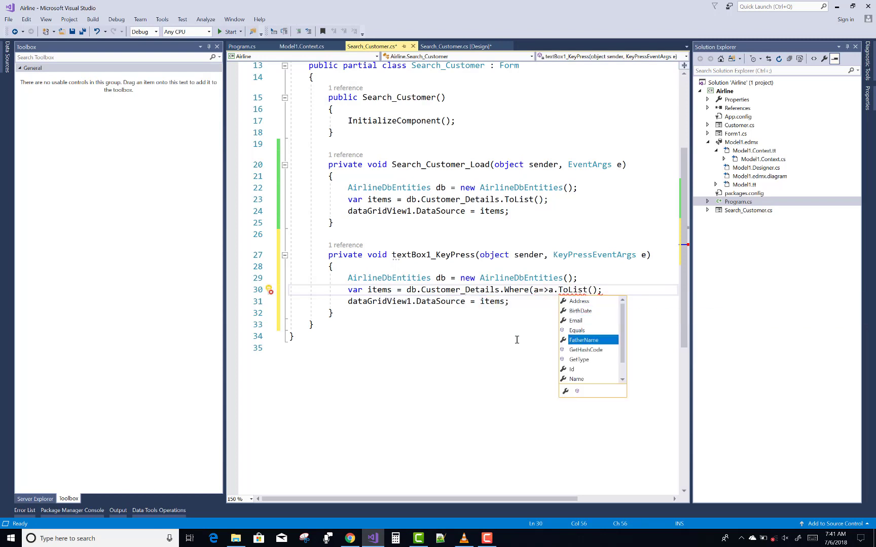
key("Up")
key("Up")
key("Up")
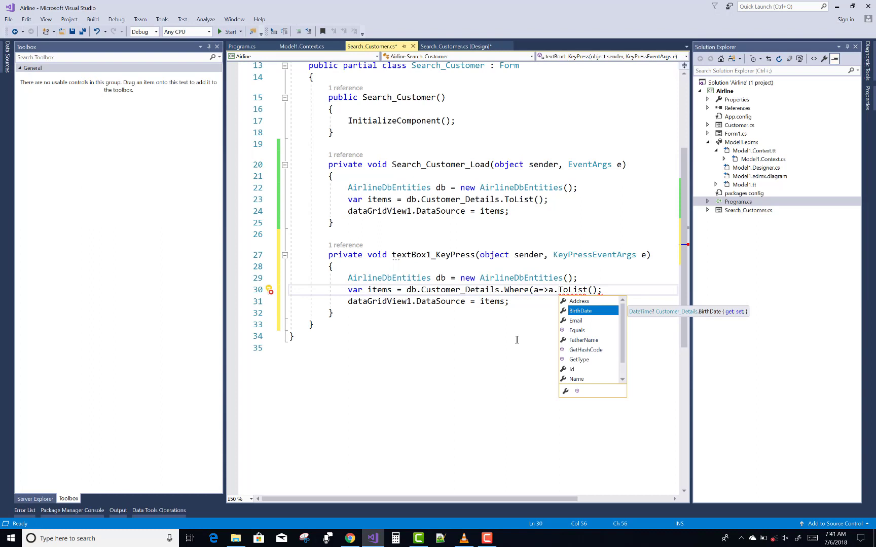
key("Down")
key("Down")
key("Down")
key("Down")
key("Down")
key("Tab")
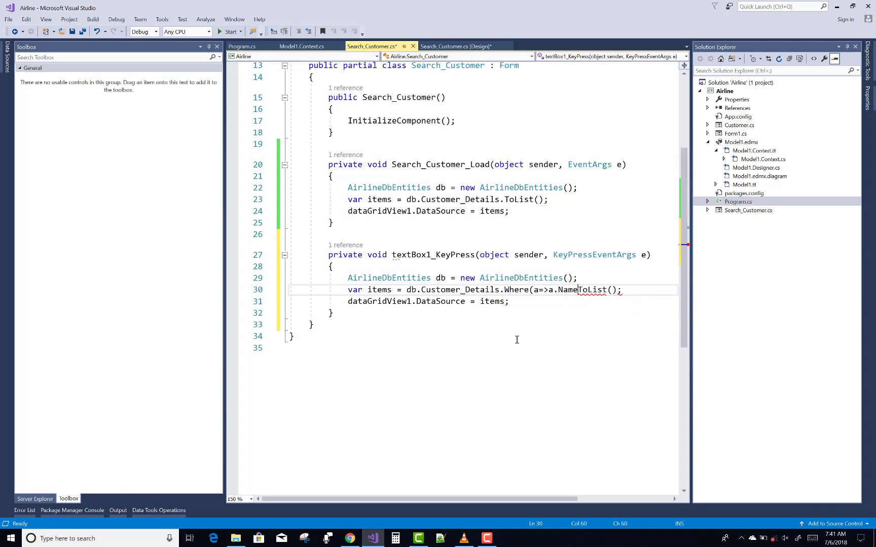
type(".equa")
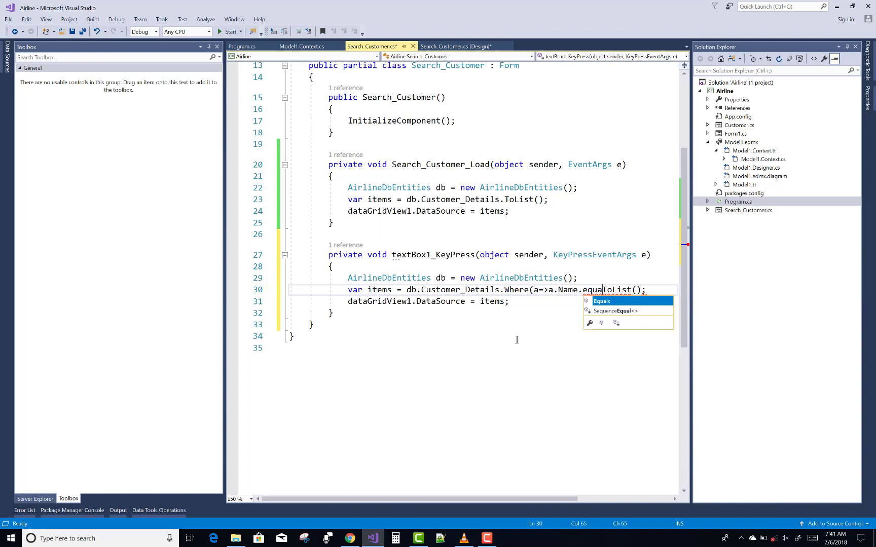
Step: Complete the filter as Name.Equals(textBox1.Text) and save all files
key("Tab")
type("(")
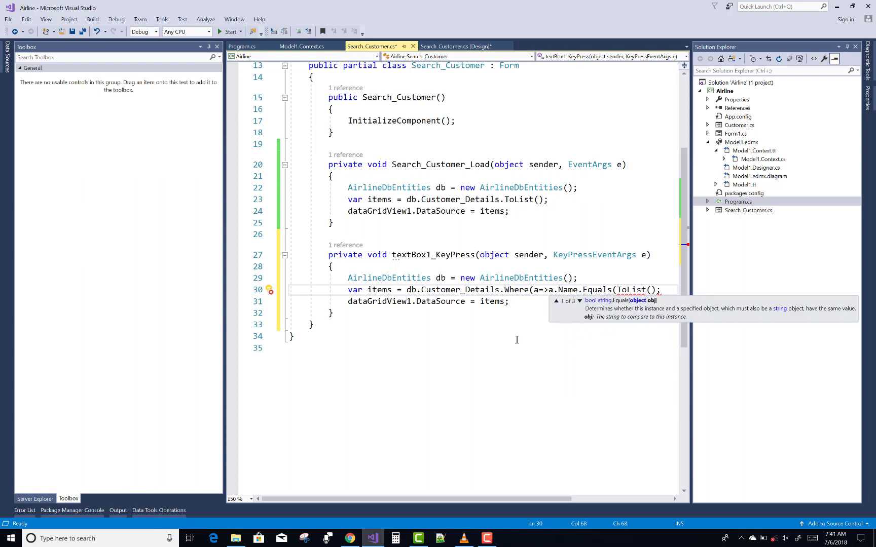
type(")")
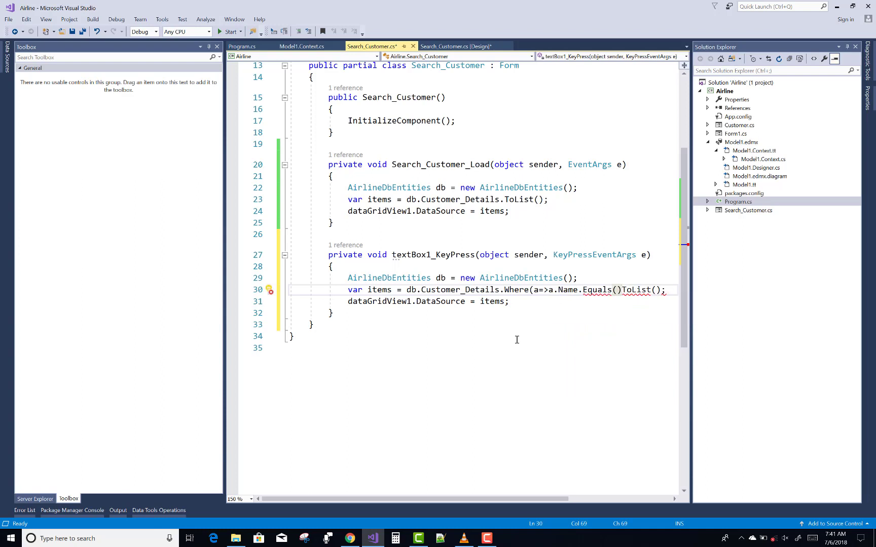
type(")")
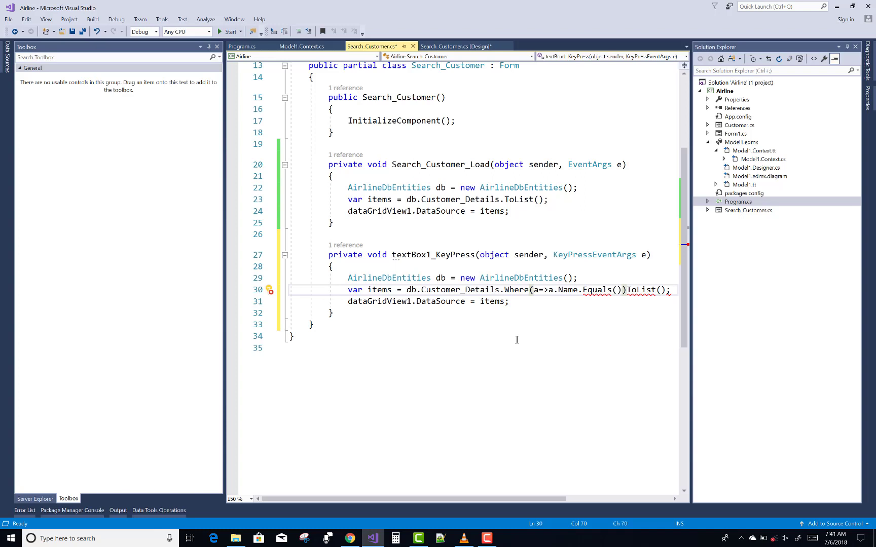
key("Left")
key("Left")
type("text")
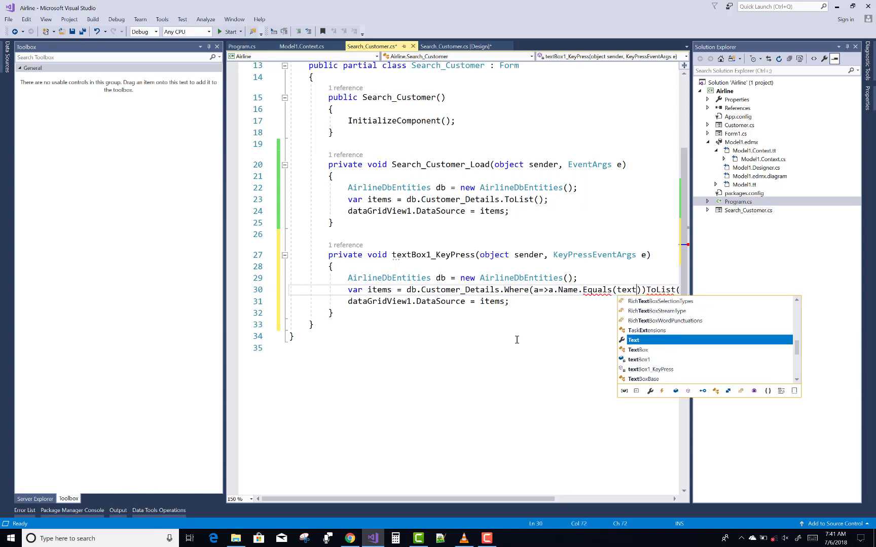
key("Down")
key("Down")
key("Tab")
type(".Te")
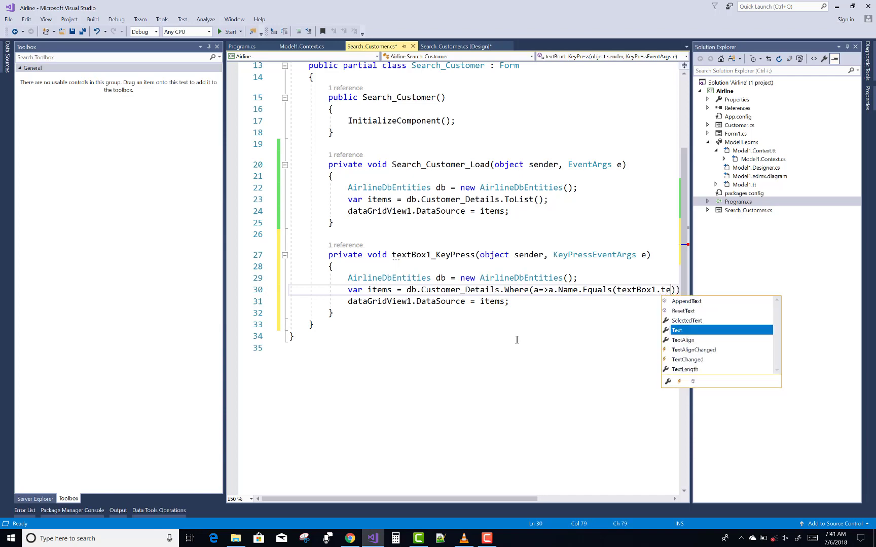
key("Tab")
key("Right")
key("Right")
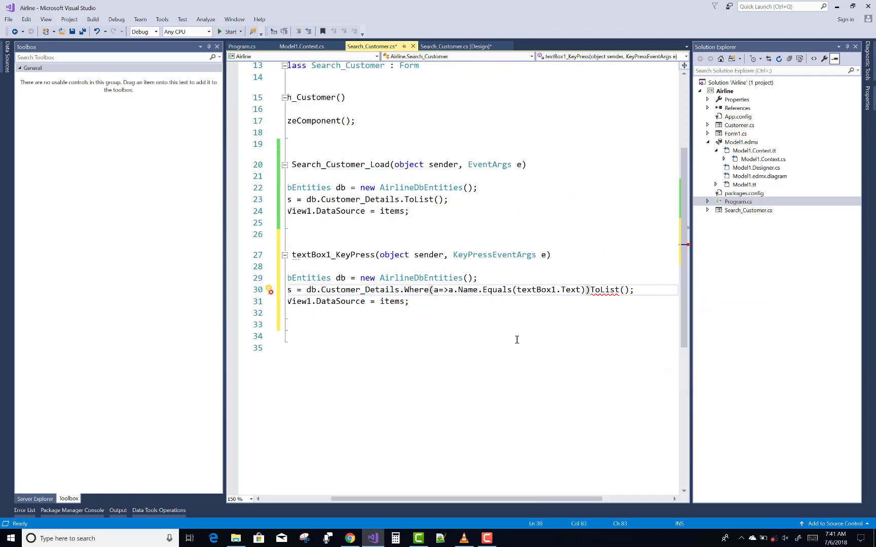
type(".")
left_click(509, 367)
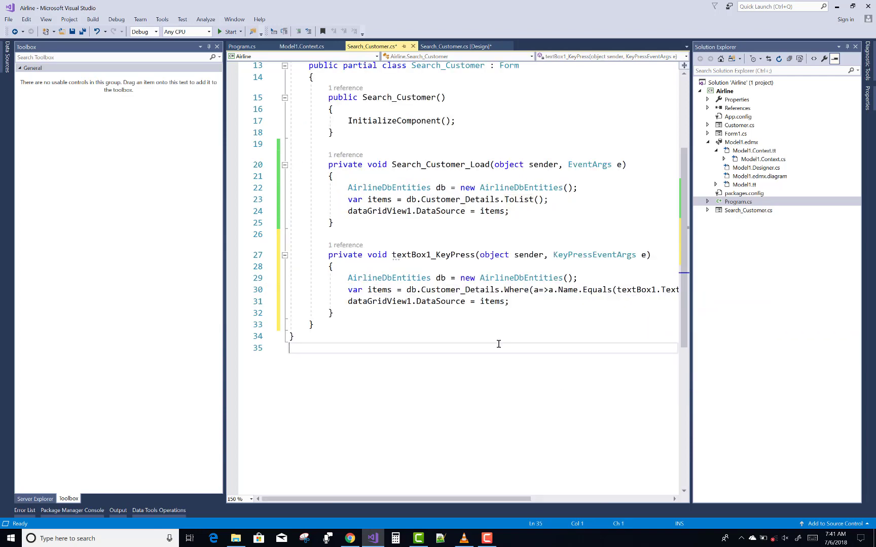
left_click(83, 32)
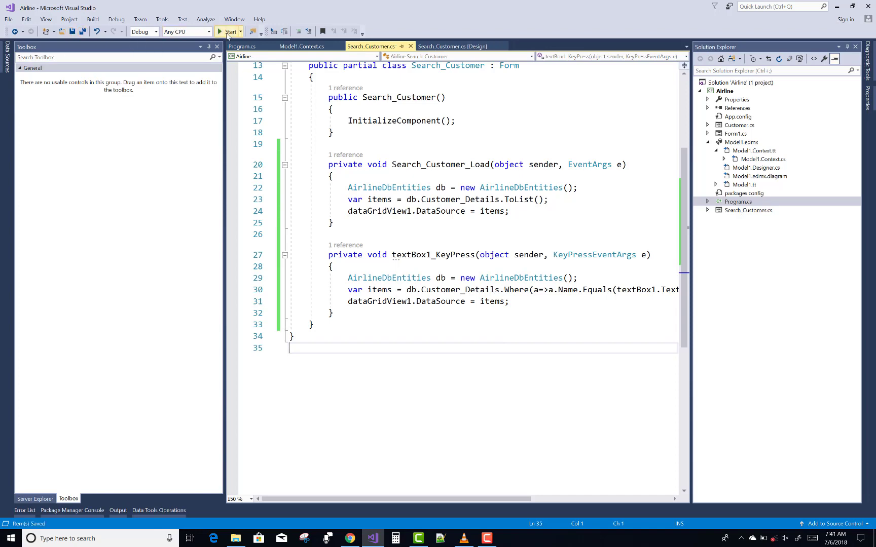
Step: Test partial-name searches like 'rames' in the running app, then close it and reopen the designer
left_click(228, 33)
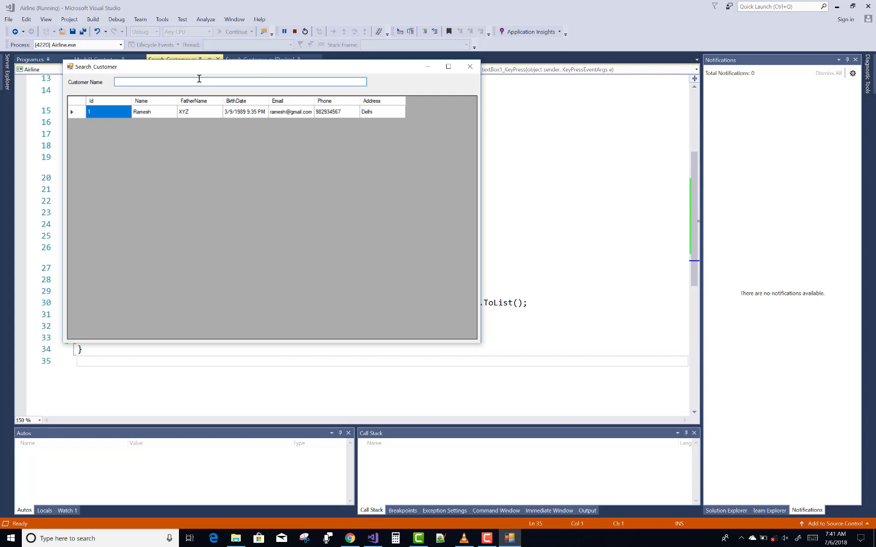
type("rames")
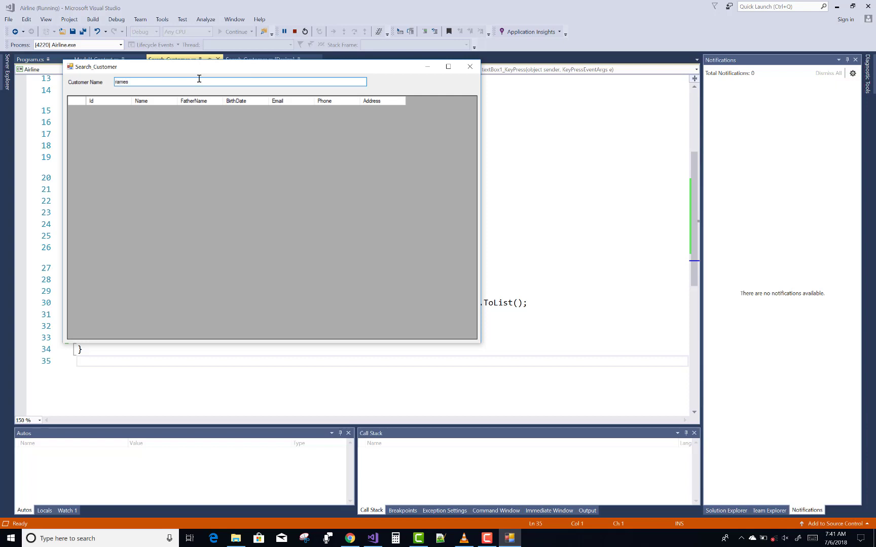
key("BackSpace")
key("BackSpace")
key("BackSpace")
left_click(152, 82)
left_click(470, 66)
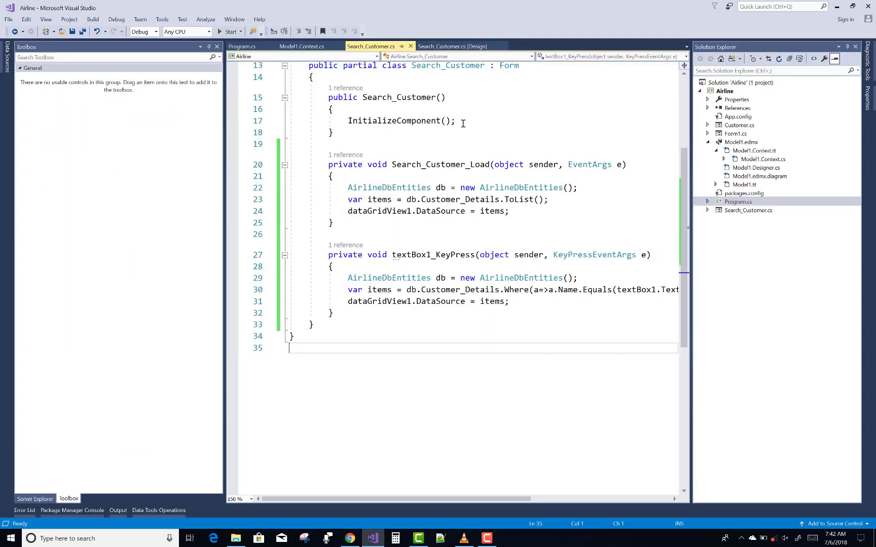
left_click(438, 47)
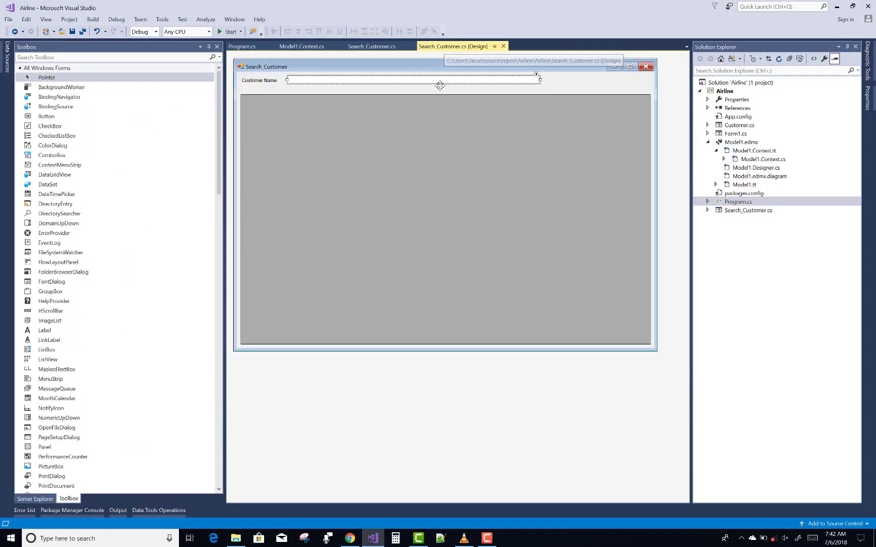
Step: Create a textBox1_TextChanged handler and paste the three filtering lines from the KeyPress handler into it
double_click(427, 78)
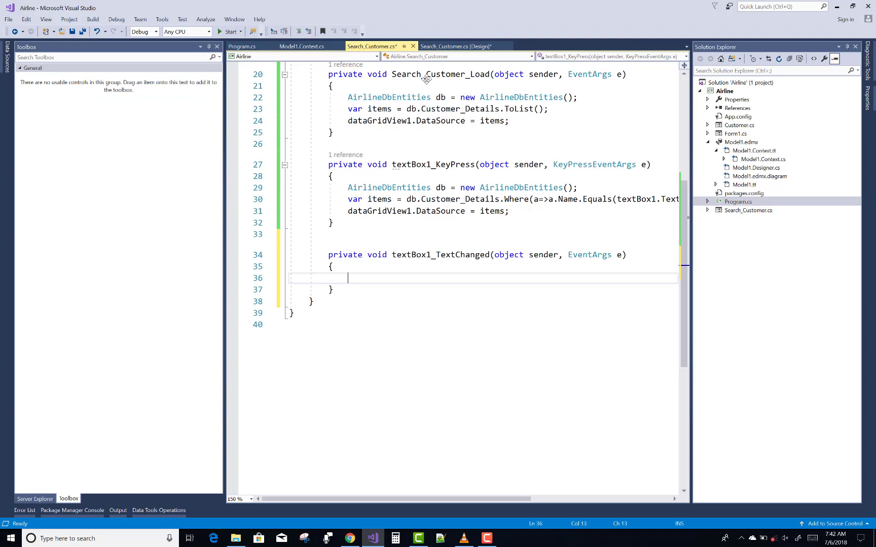
left_click_drag(348, 187, 511, 211)
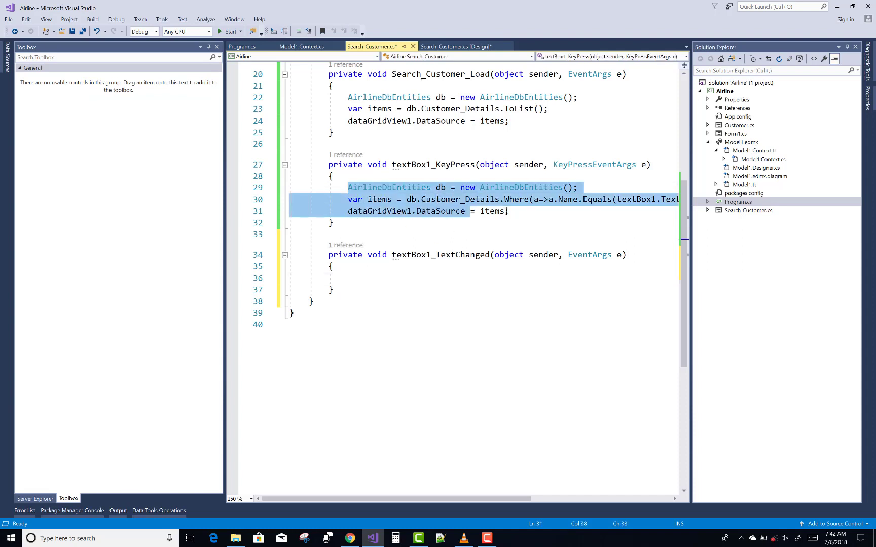
key("ctrl+c")
left_click(388, 278)
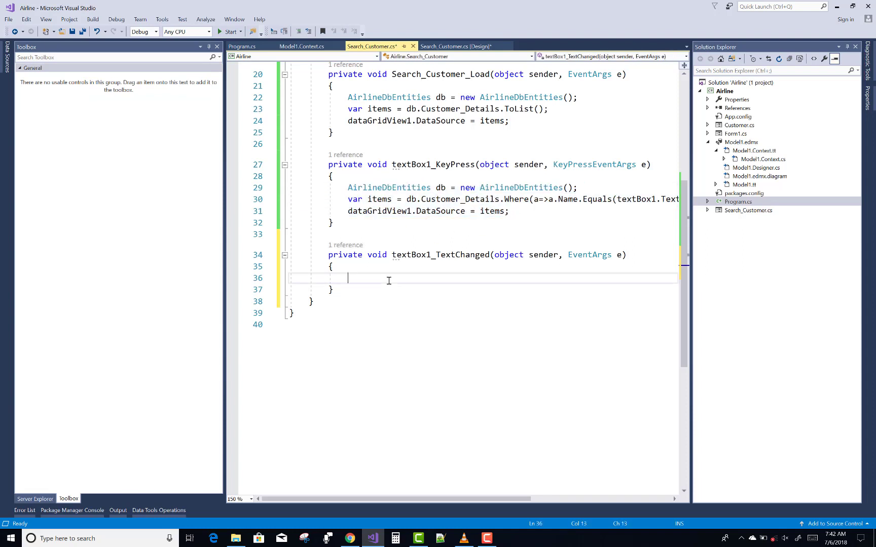
key("ctrl+v")
Step: Reset the name text box's KeyPress event binding in Properties and save
left_click(455, 45)
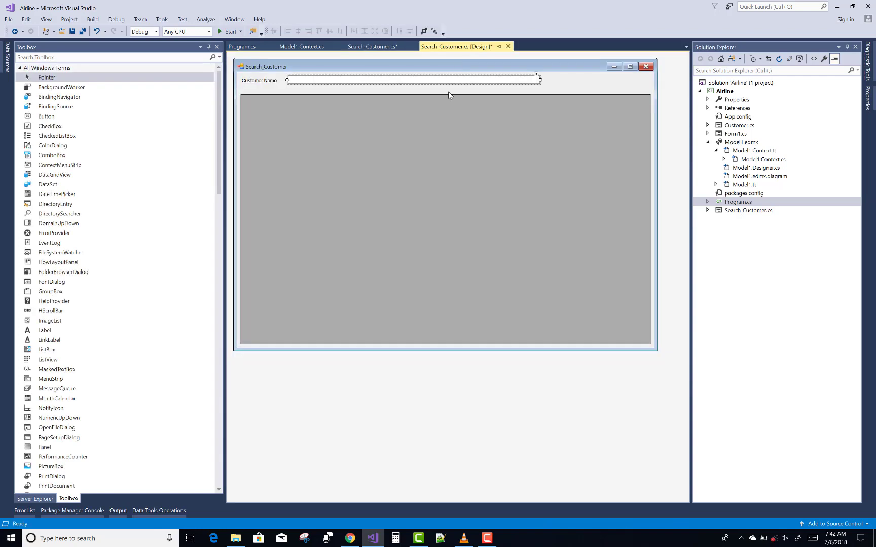
right_click(453, 80)
left_click(490, 203)
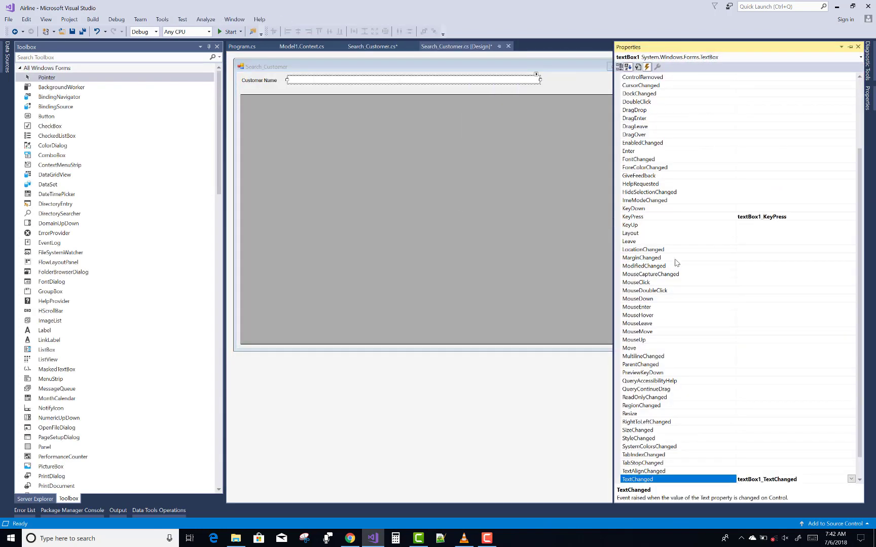
right_click(621, 218)
left_click(629, 224)
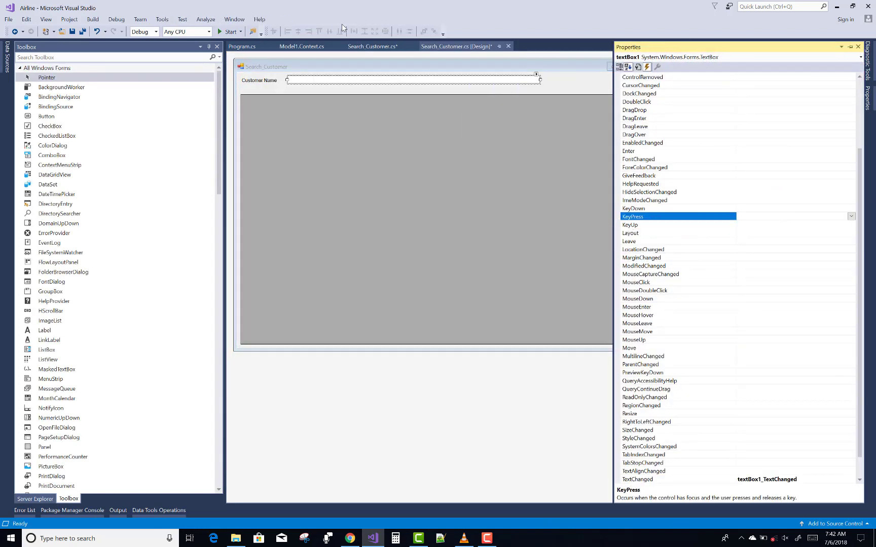
left_click(73, 32)
left_click(570, 88)
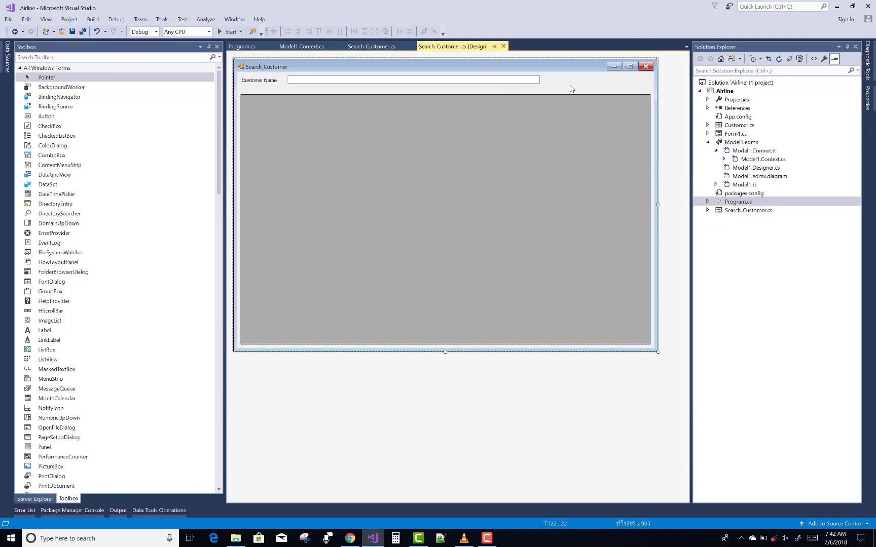
left_click(418, 80)
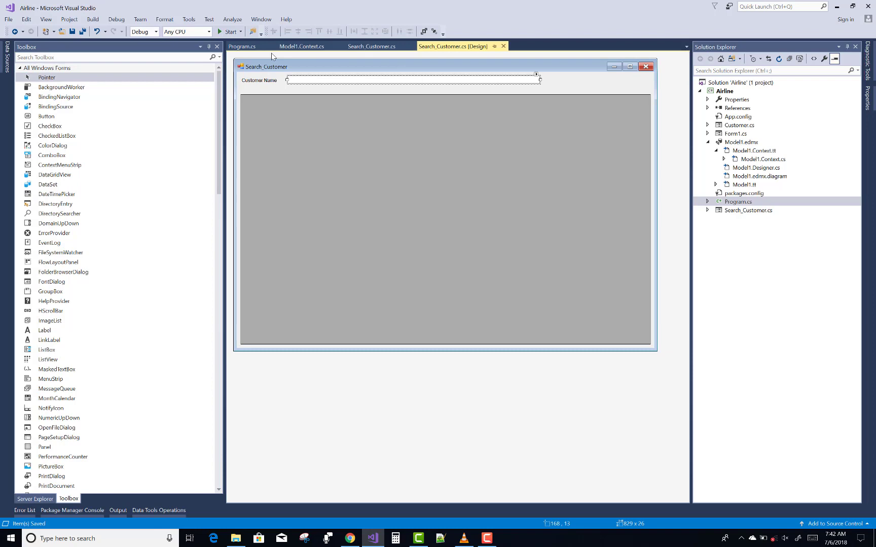
Step: Delete the textBox1_KeyPress method, save, then run and close the search form to test filtering
left_click(370, 47)
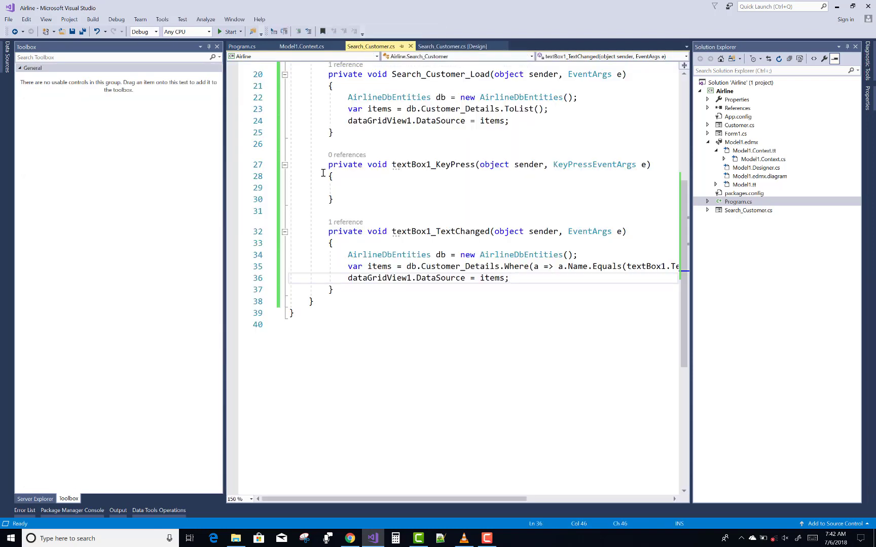
left_click_drag(328, 164, 332, 201)
key("Delete")
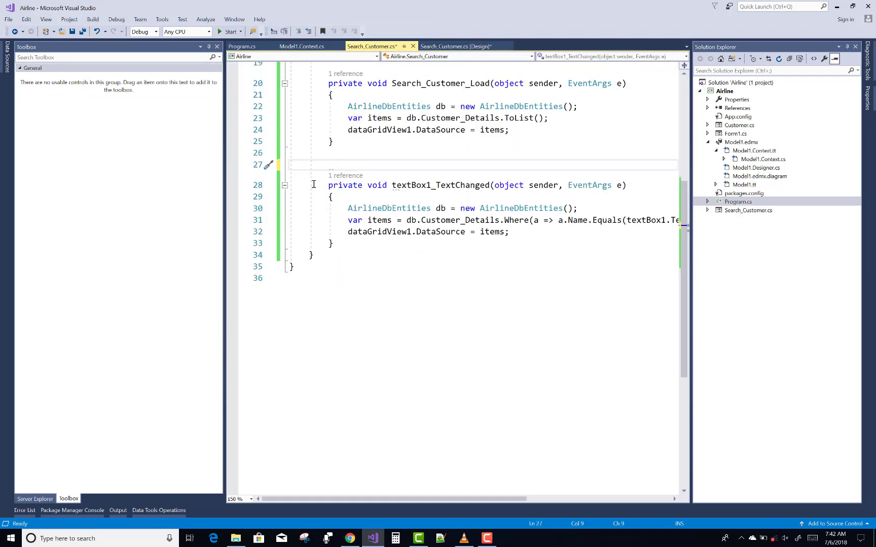
left_click(72, 32)
left_click(229, 31)
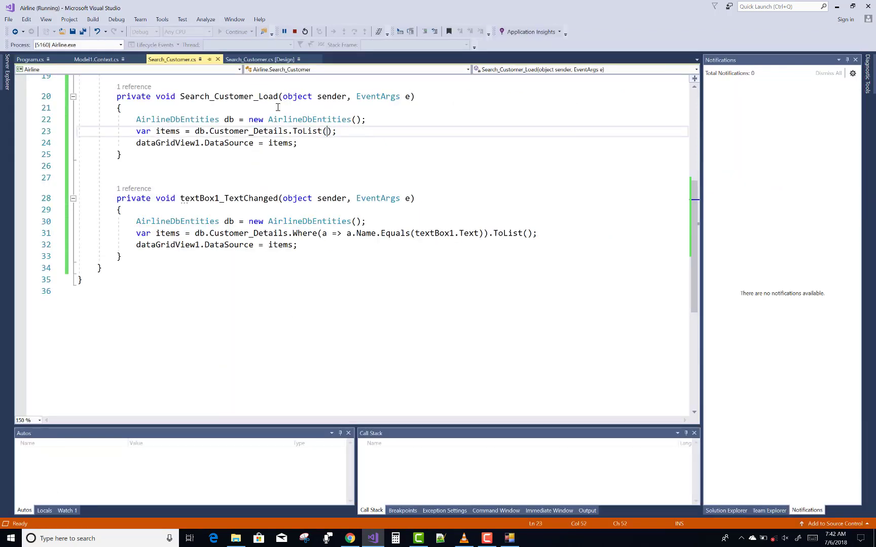
left_click(509, 540)
type("r")
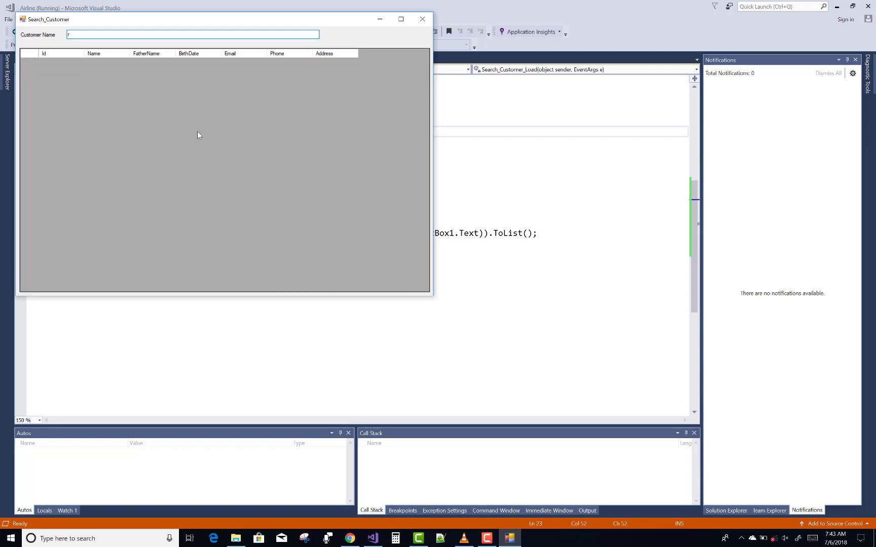
type("amesh")
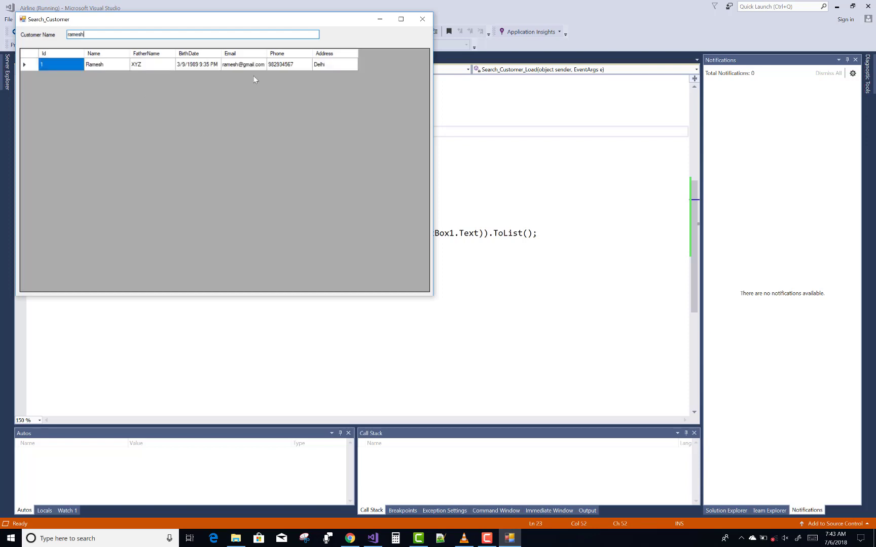
left_click(422, 19)
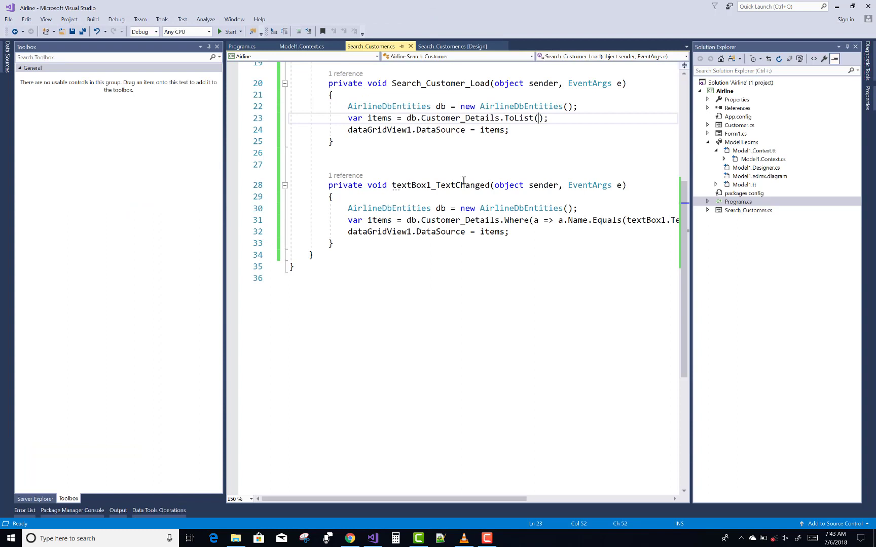
Step: Save all files and switch to Program.cs from the project files
double_click(463, 185)
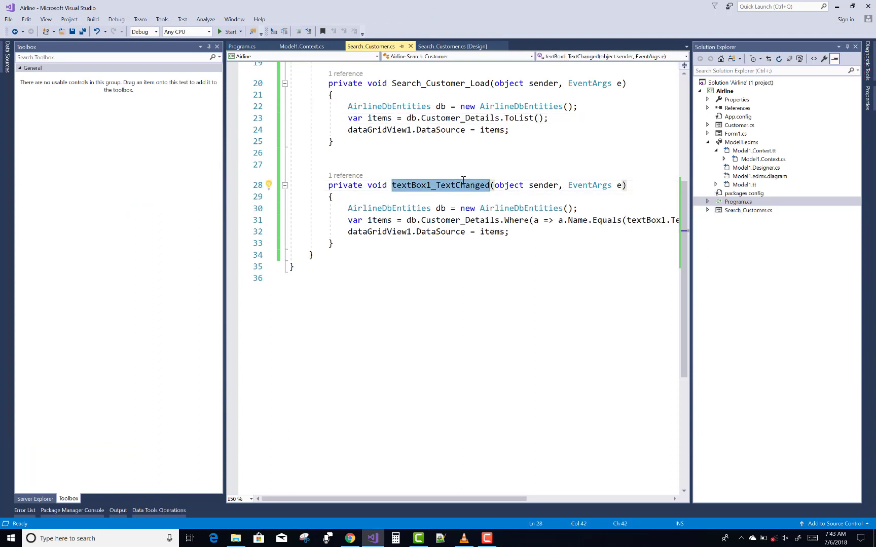
key("ctrl+s")
left_click(737, 202)
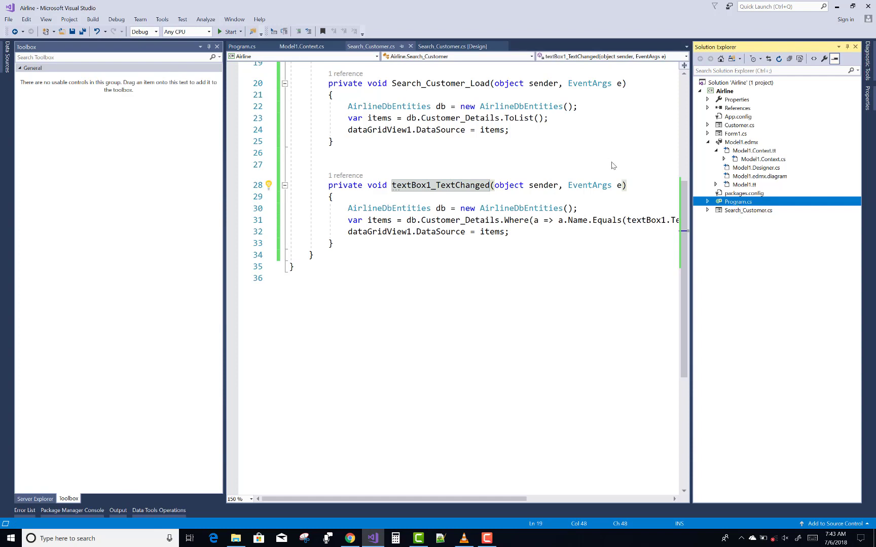
key("Return")
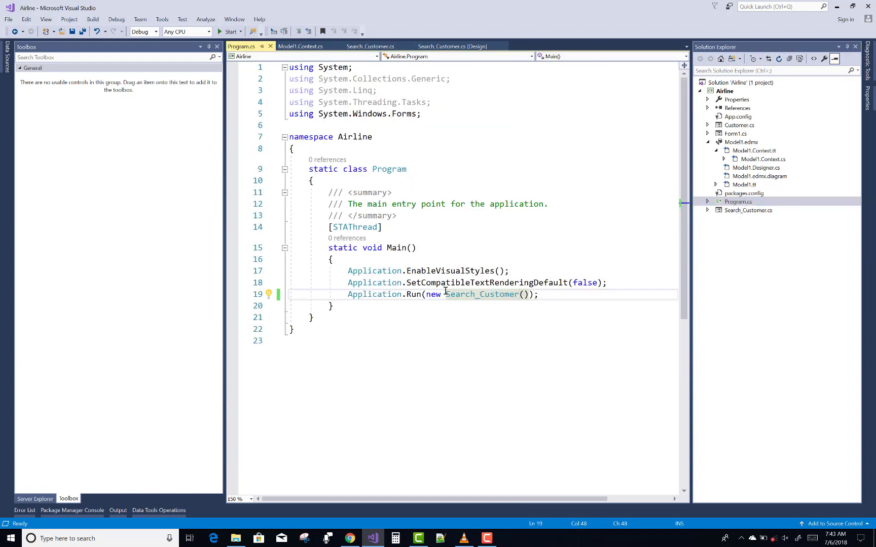
Step: Change Application.Run's Search_Customer to Customer, save Program.cs, and return to the Search_Customer design
double_click(503, 297)
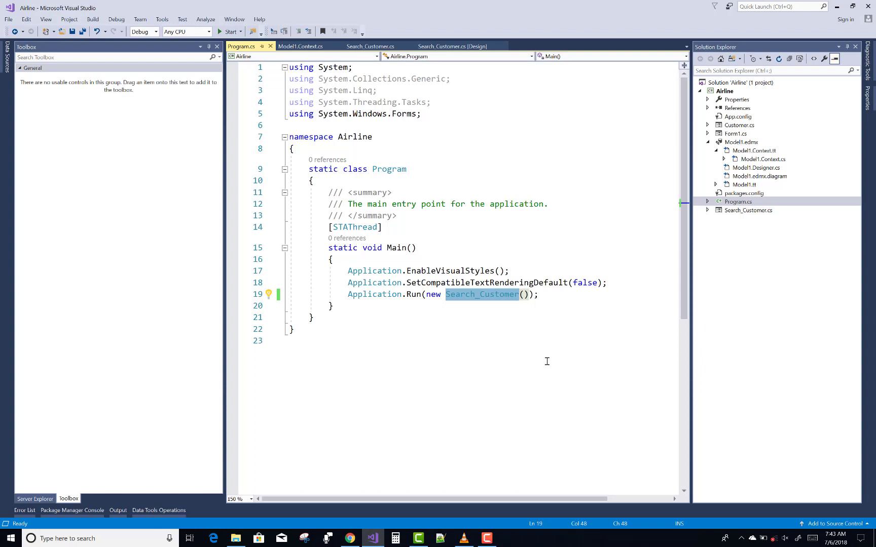
key("BackSpace")
type("Customer")
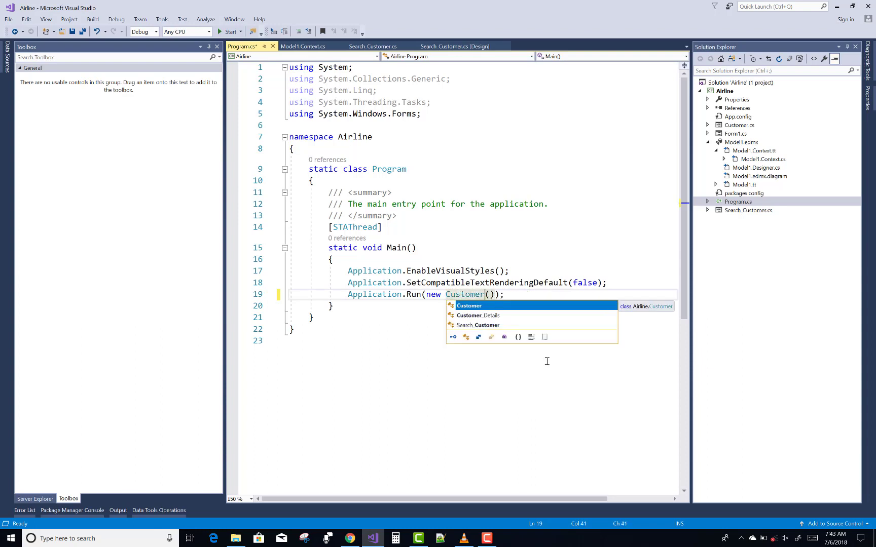
key("Escape")
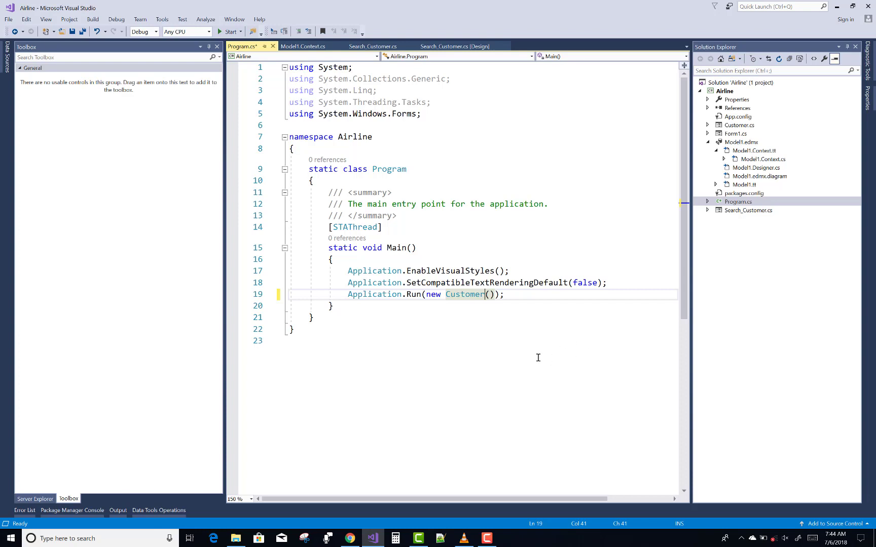
left_click(538, 357)
left_click(72, 32)
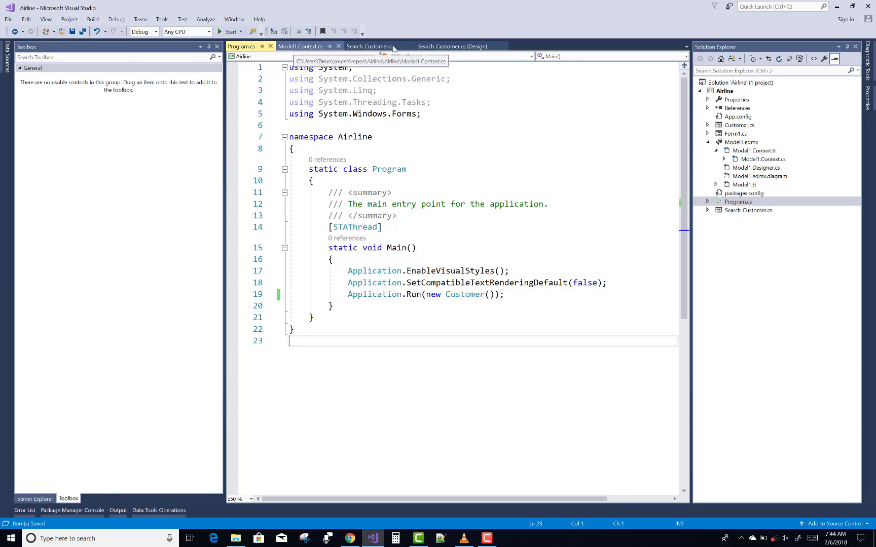
left_click(448, 47)
left_click(71, 33)
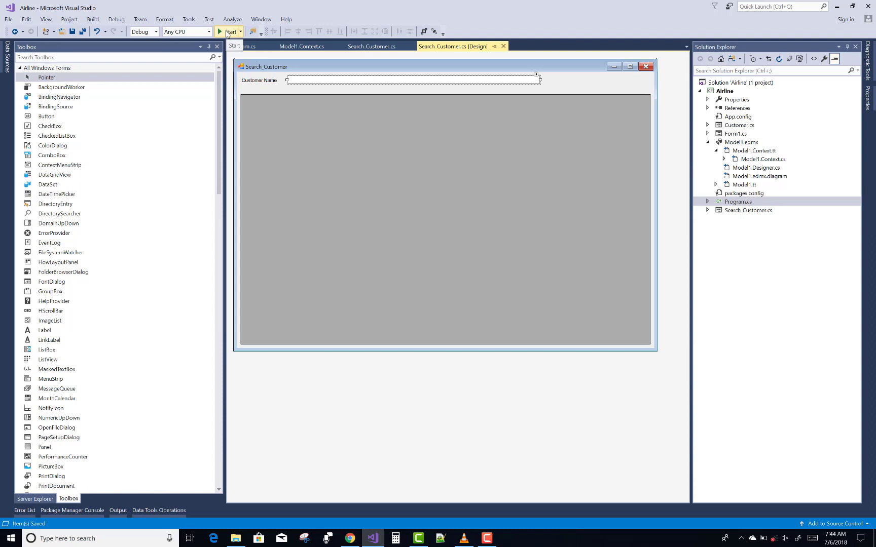
Step: Run the app, enter Jacob with father XYZ, and pick birth date July 5, 1990
left_click(228, 32)
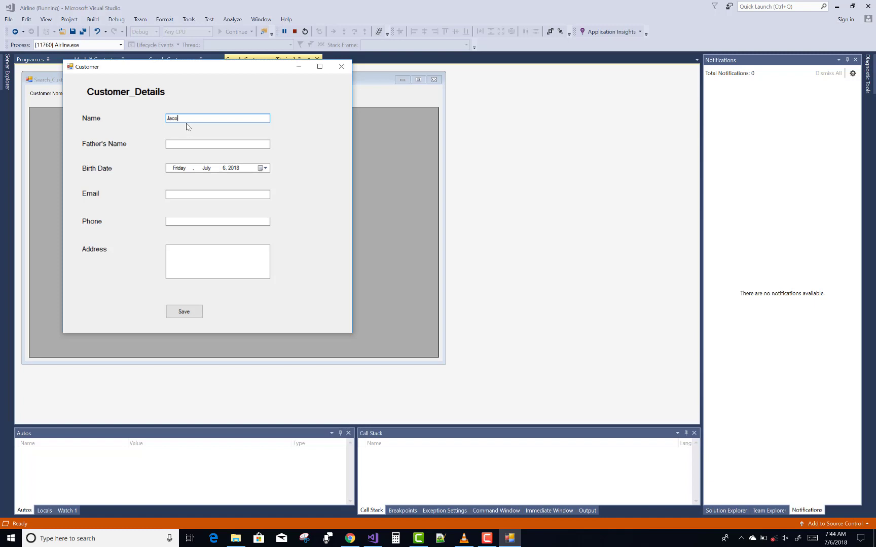
key("Tab")
left_click(263, 167)
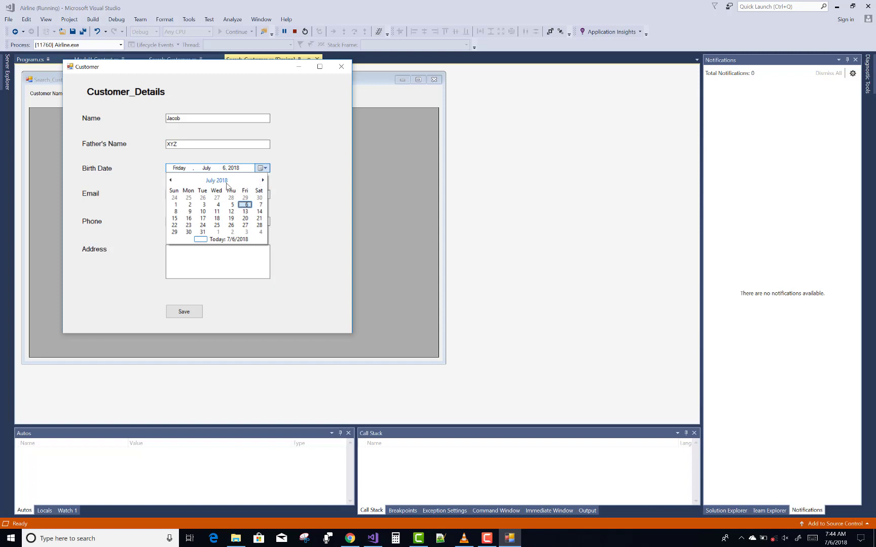
left_click(227, 183)
left_click(220, 183)
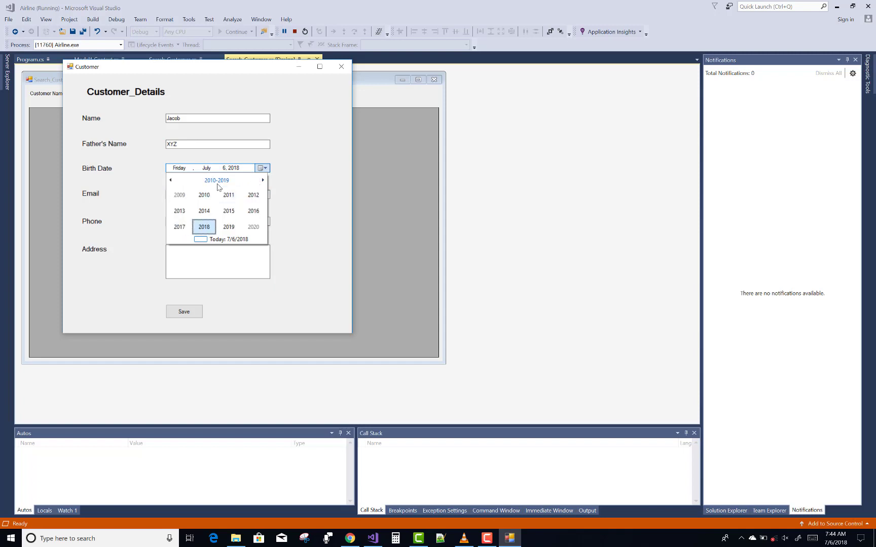
left_click(221, 182)
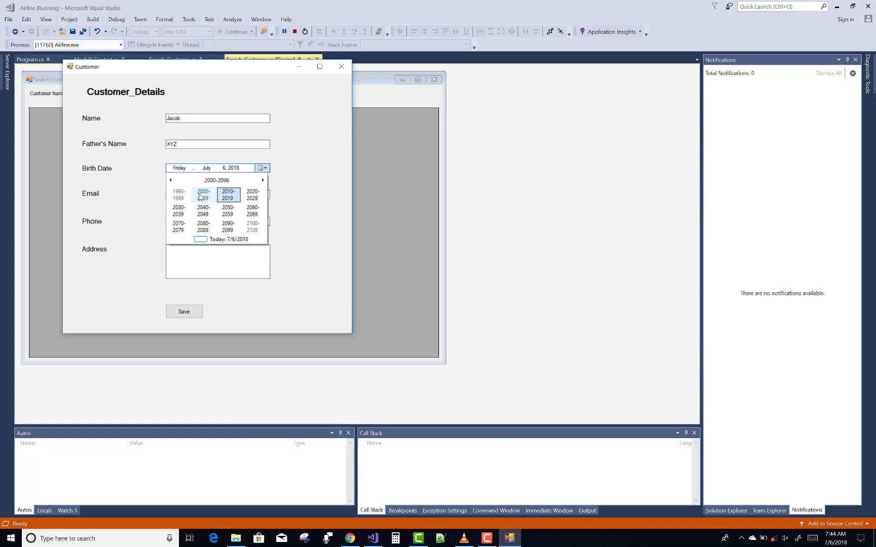
left_click(170, 181)
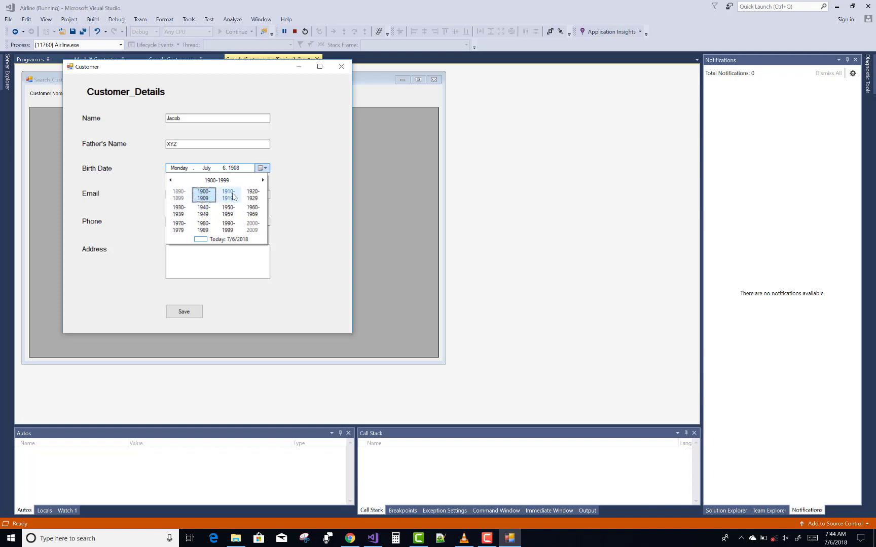
left_click(239, 230)
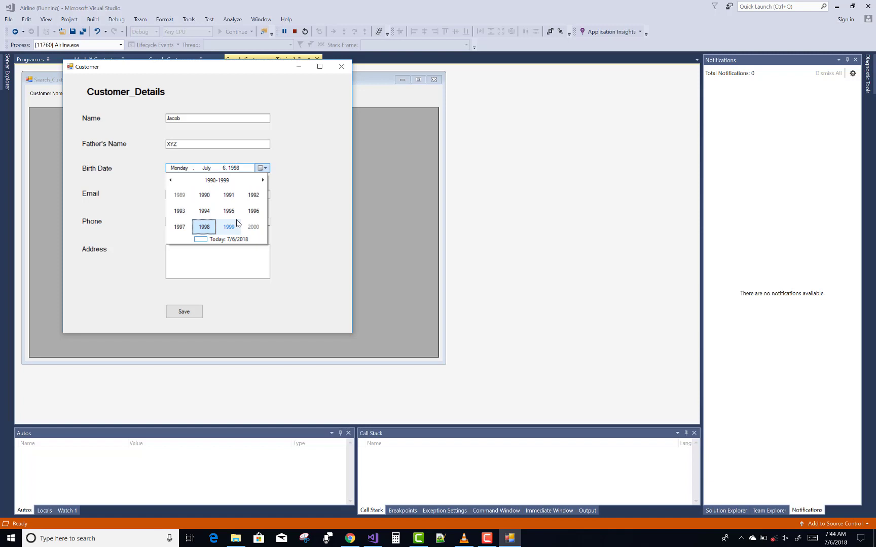
left_click(204, 197)
left_click(230, 212)
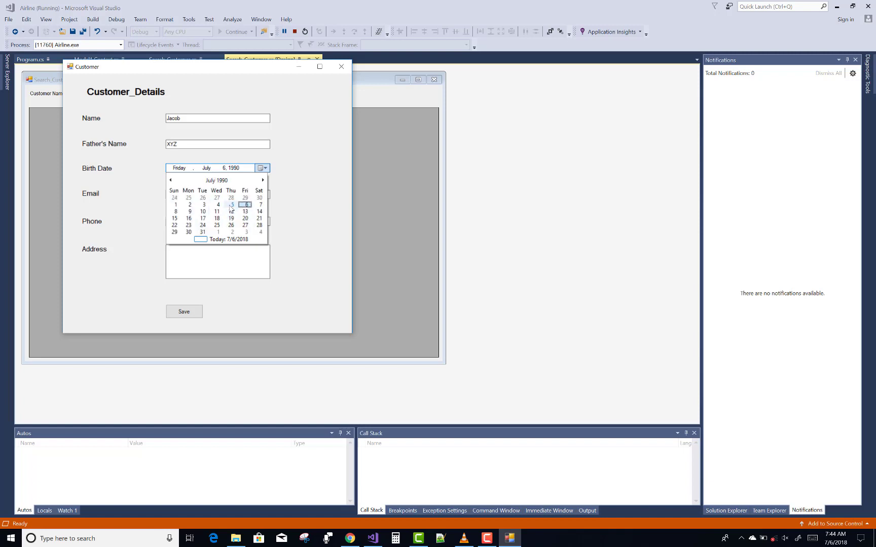
left_click(188, 195)
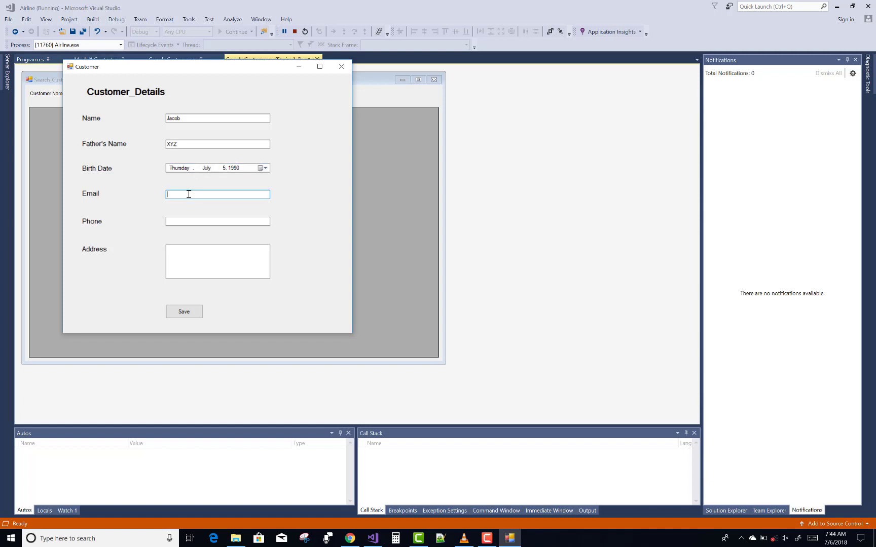
Step: Fill in Phone and Address Delhi, save the customer, and acknowledge the confirmation
left_click(186, 223)
left_click(199, 263)
type("hi")
left_click(185, 314)
left_click(448, 299)
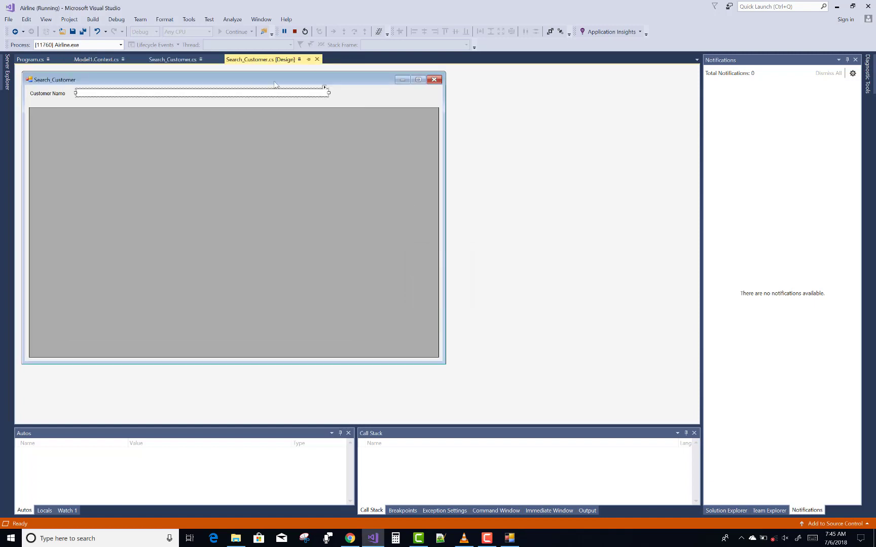
Step: Stop debugging, switch Program.cs's startup form back to Search_Customer, save, and run again
left_click(294, 31)
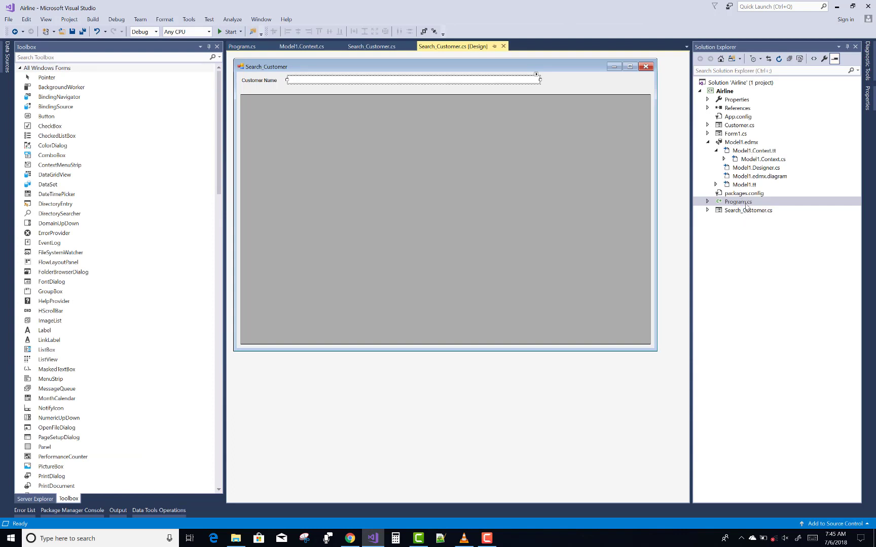
double_click(746, 203)
double_click(465, 295)
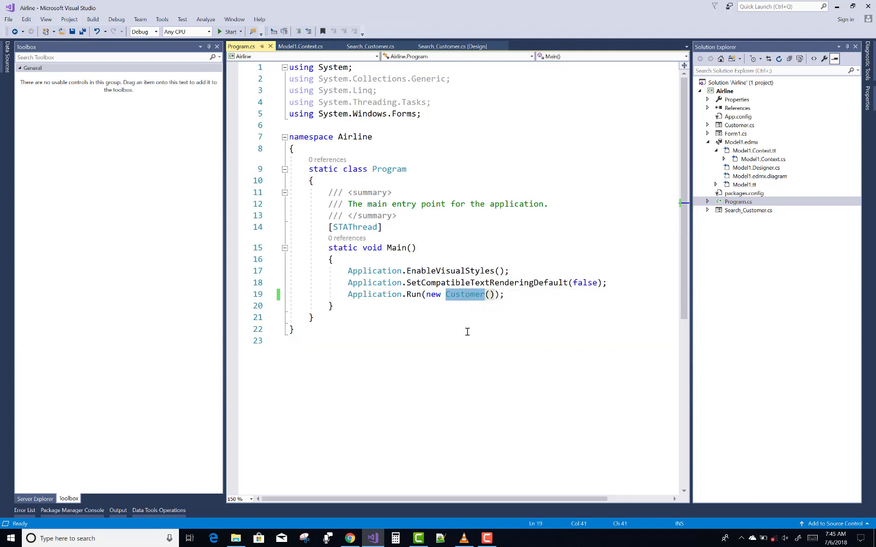
type("Search")
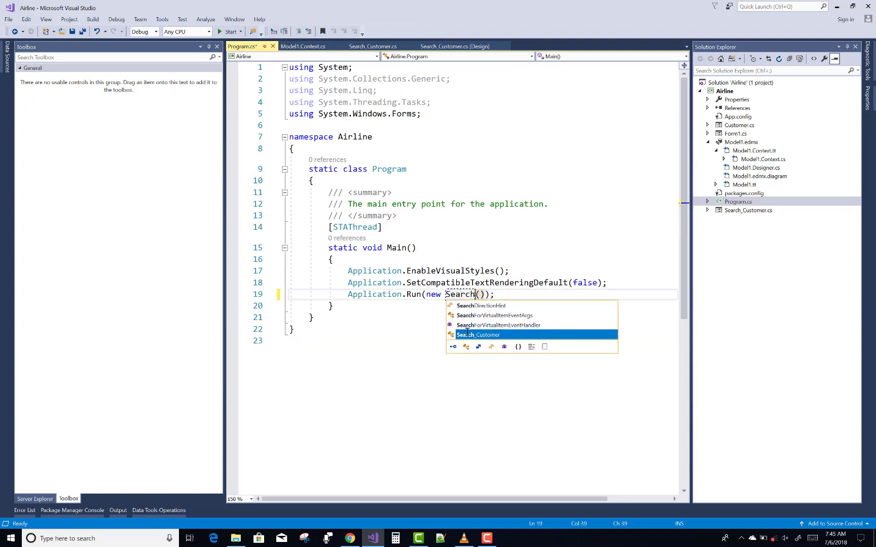
key("Tab")
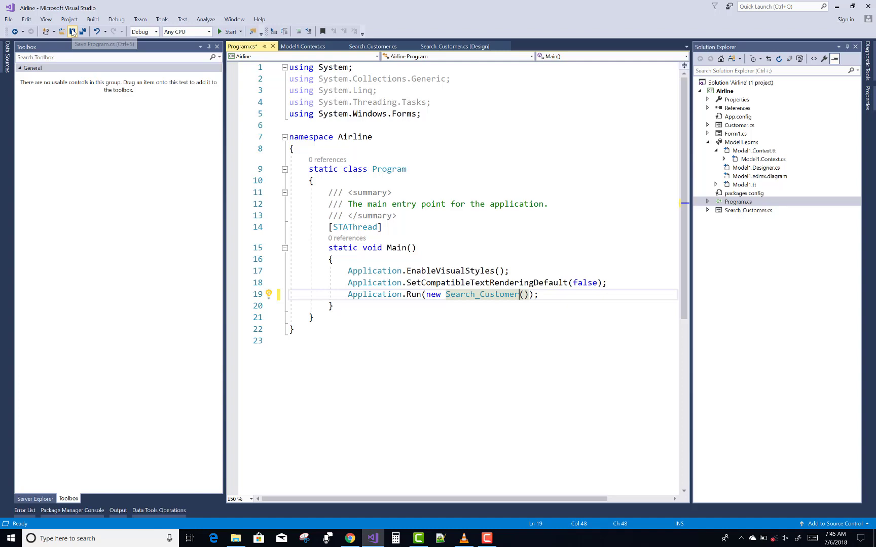
left_click(72, 32)
left_click(229, 31)
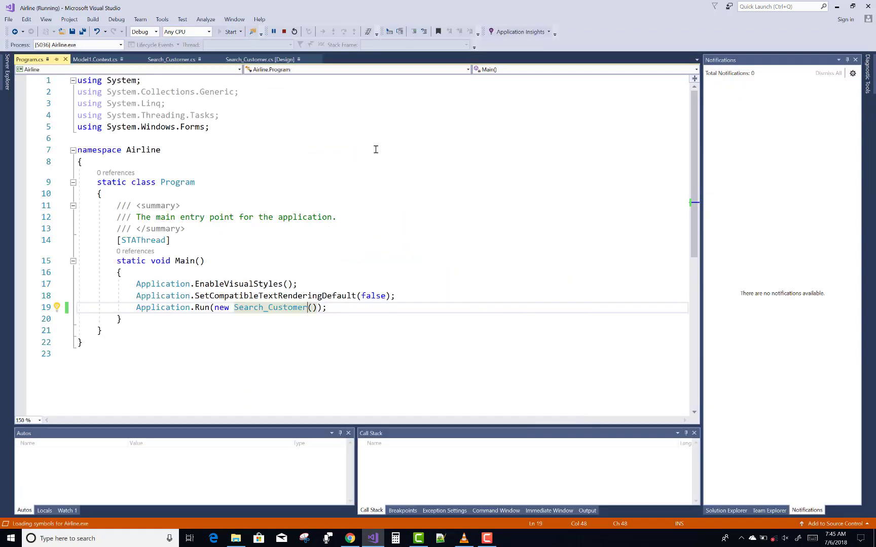
type("jacob")
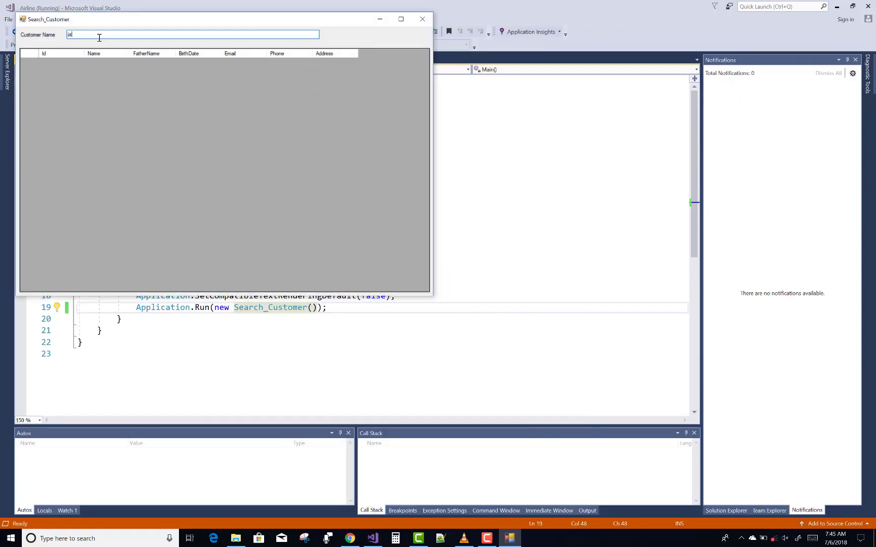